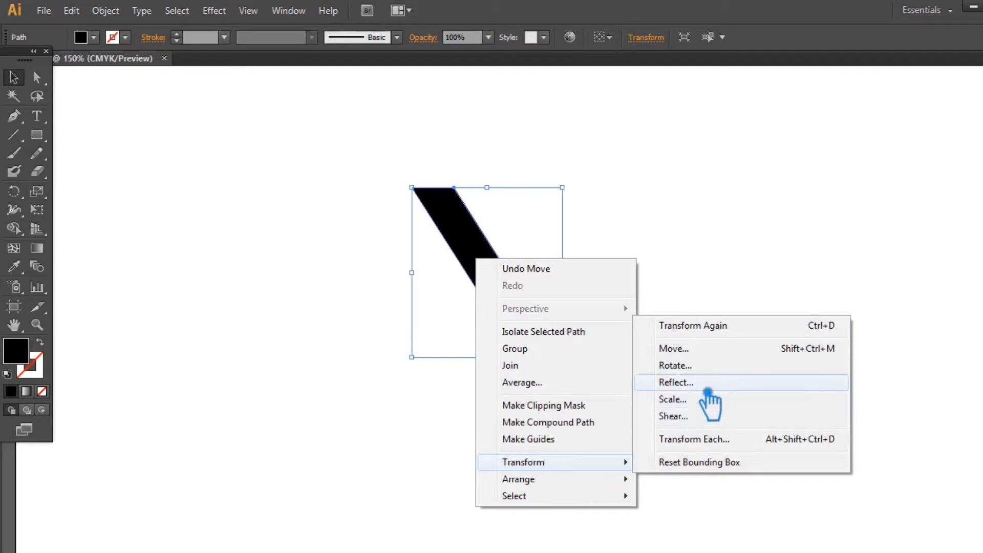
Add a mirrored copy of the slanted black bar with Reflect so the two bars cross as an X
{"action": "left_click", "coordinate": [634, 303]}
{"action": "left_click", "coordinate": [663, 328]}
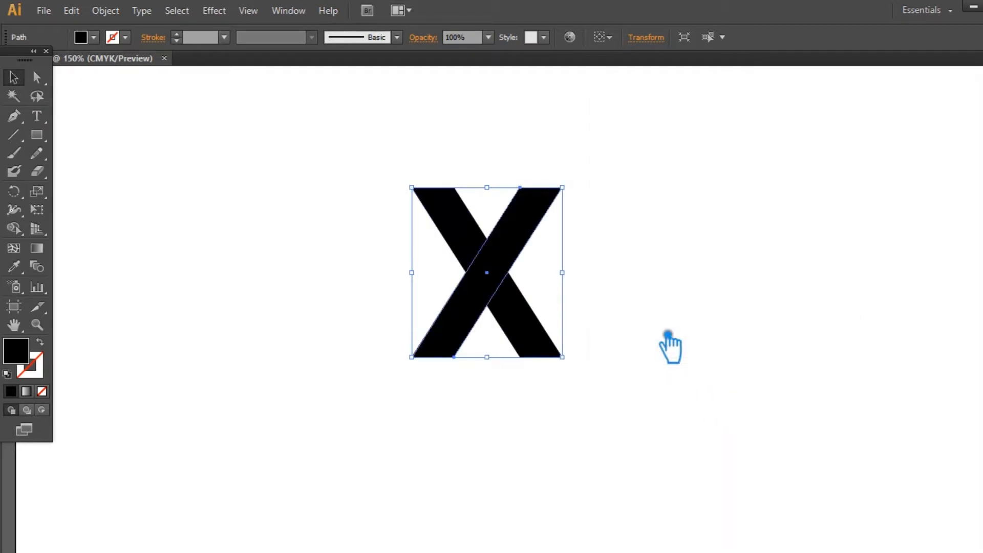
{"action": "left_click", "coordinate": [648, 300]}
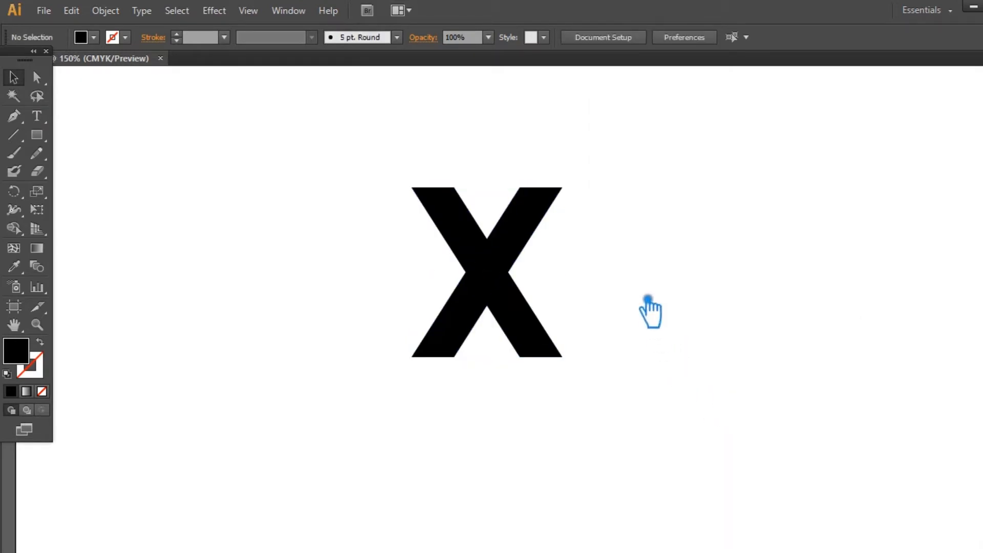
Change the fill of the bar slanting down to the right to dark grey 3A3234
{"action": "left_click", "coordinate": [531, 341]}
{"action": "double_click", "coordinate": [25, 353]}
{"action": "left_click", "coordinate": [342, 275]}
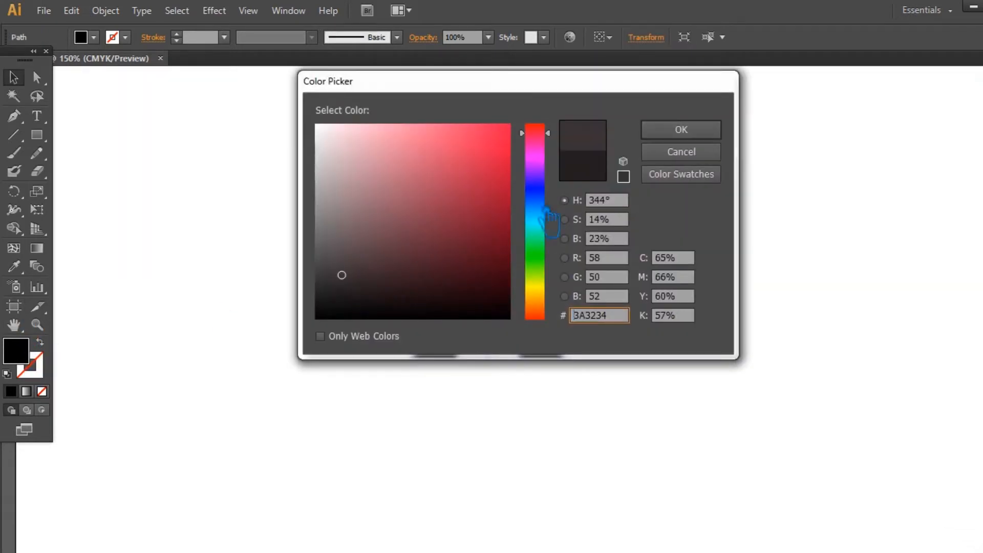
{"action": "left_click", "coordinate": [687, 129]}
{"action": "left_click", "coordinate": [722, 258]}
Bring the dark grey bar in front of the black one and group both bars
{"action": "left_click", "coordinate": [537, 339]}
{"action": "key", "text": "ctrl+shift+bracketright"}
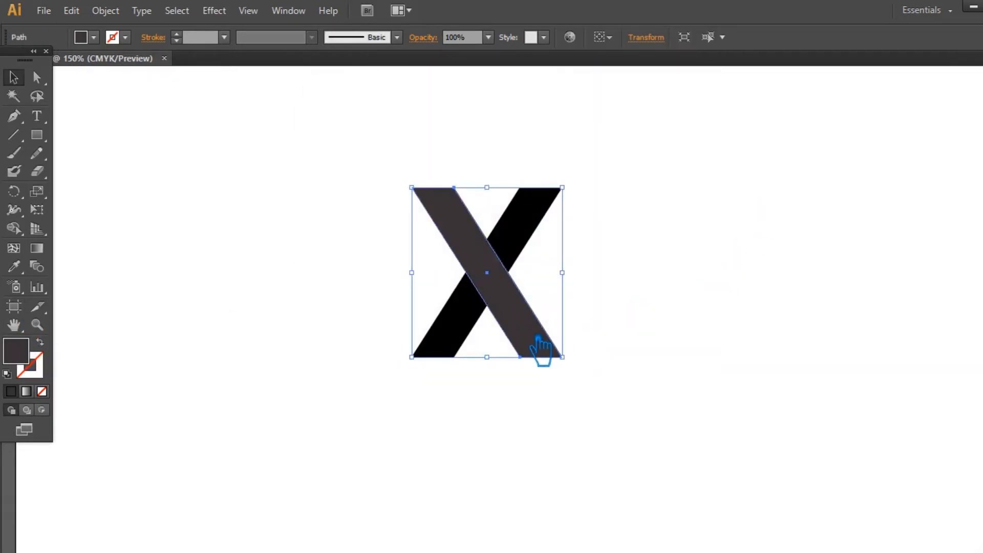
{"action": "left_click", "coordinate": [672, 286]}
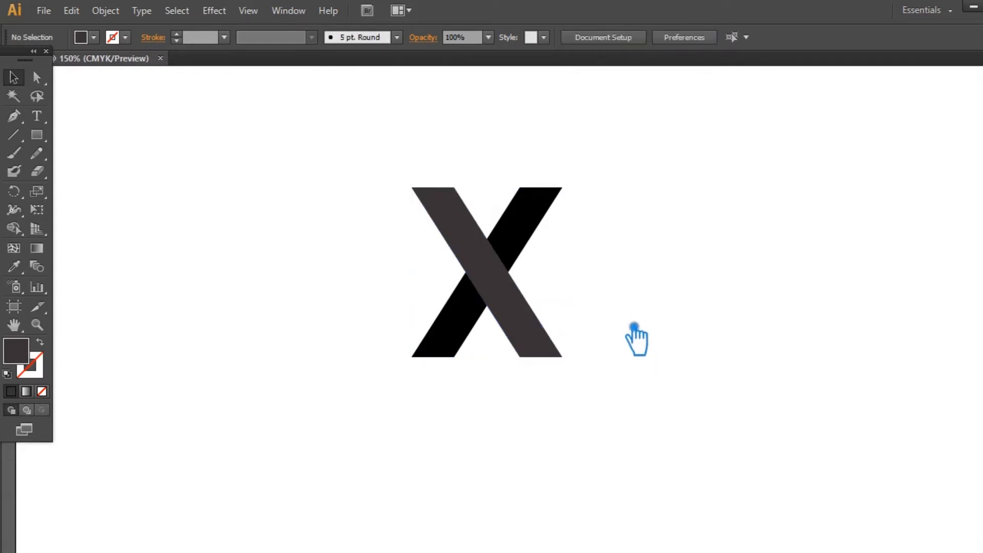
{"action": "left_click_drag", "start_coordinate": [630, 405], "coordinate": [349, 160]}
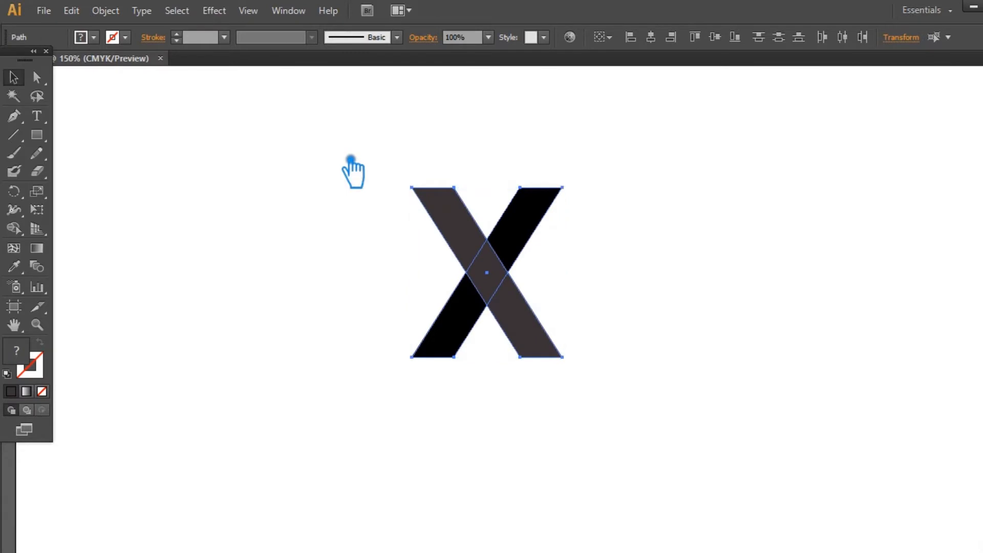
{"action": "key", "text": "ctrl+g"}
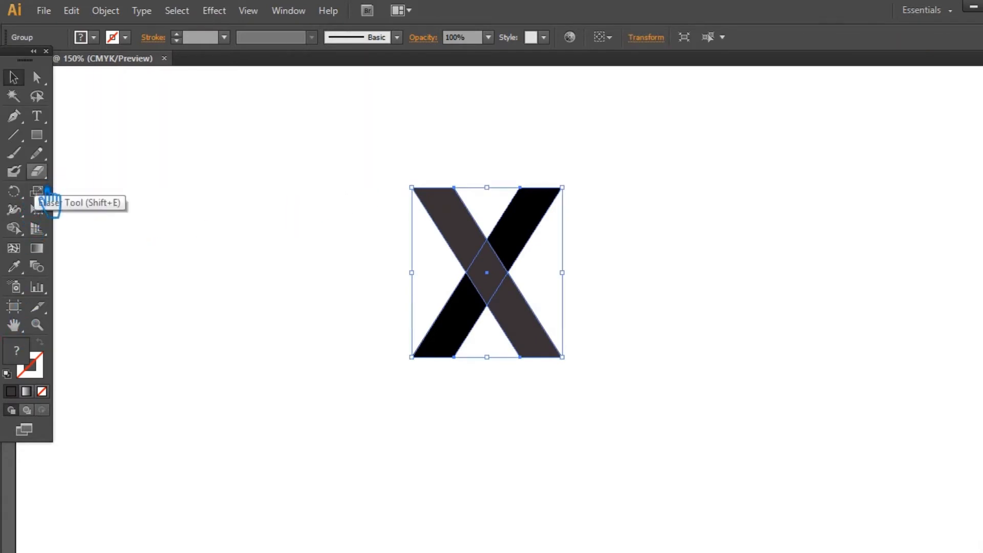
Draw a dark grey circle centred on the X, slightly taller than it, and send the circle to the back
{"action": "left_click", "coordinate": [43, 137]}
{"action": "left_click_drag", "start_coordinate": [51, 142], "coordinate": [116, 169]}
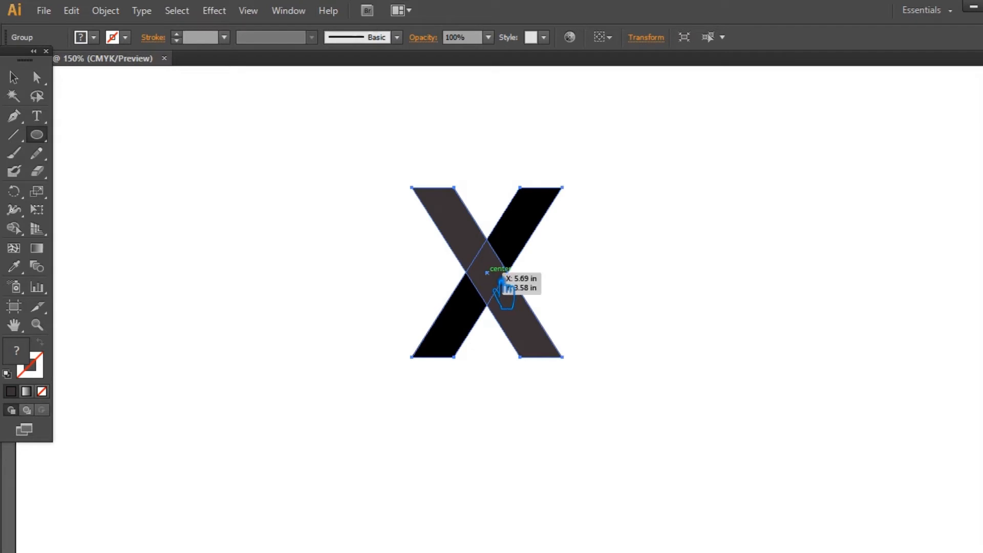
{"action": "left_click_drag", "start_coordinate": [501, 281], "coordinate": [592, 297]}
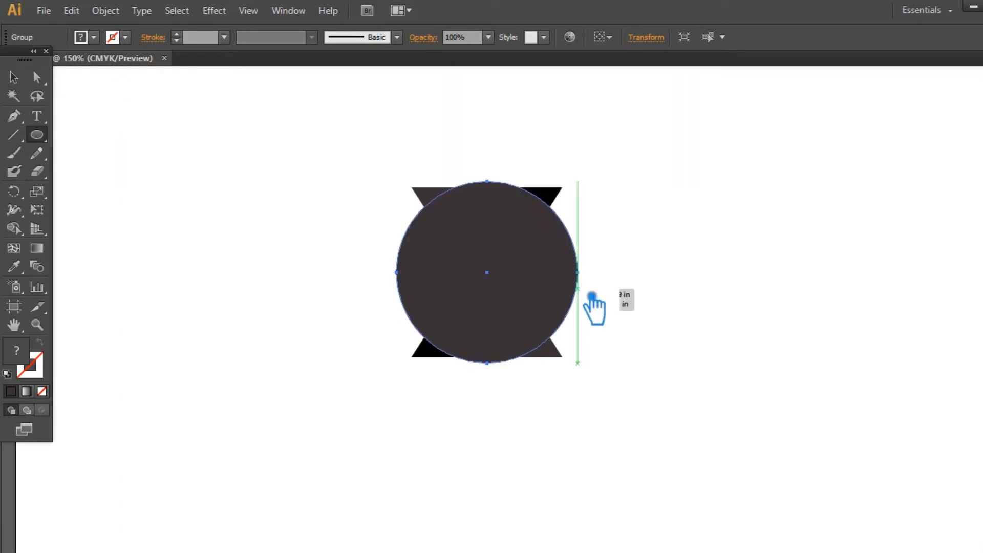
{"action": "left_click", "coordinate": [14, 77]}
{"action": "key", "text": "ctrl+shift+bracketleft"}
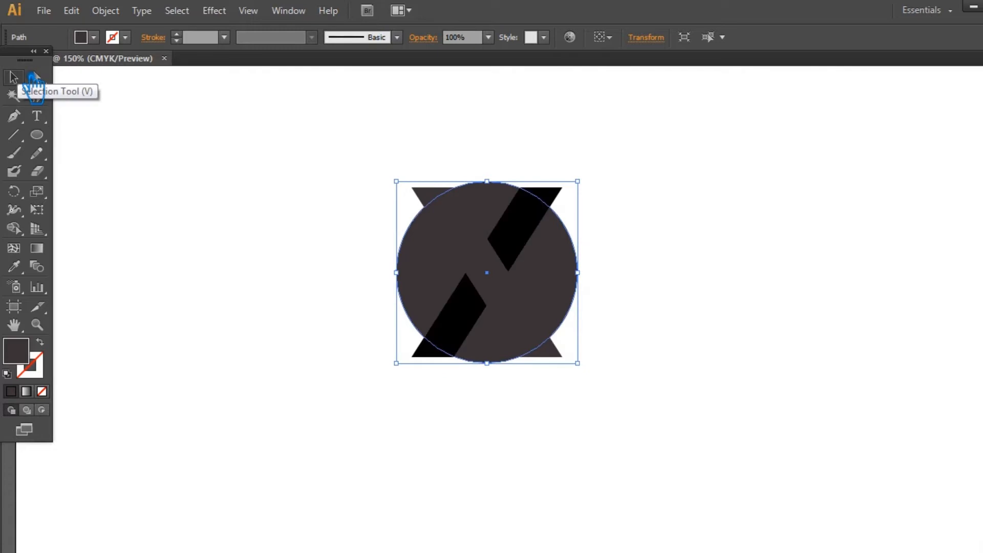
{"action": "left_click", "coordinate": [709, 284]}
Recolour the whole X group black by sampling the black bar with the Eyedropper
{"action": "left_click_drag", "start_coordinate": [625, 407], "coordinate": [340, 172]}
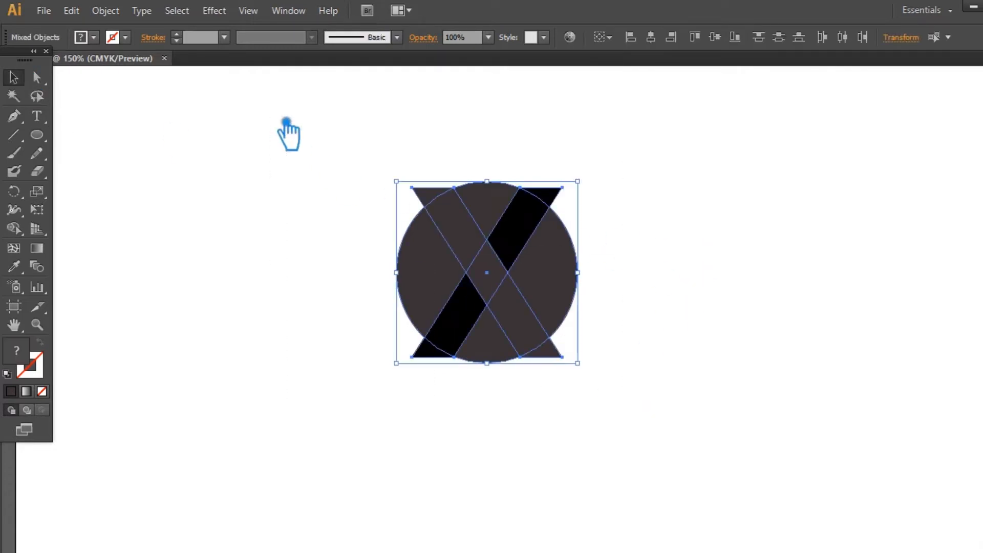
{"action": "left_click", "coordinate": [812, 248]}
{"action": "left_click", "coordinate": [465, 250]}
{"action": "left_click", "coordinate": [14, 266]}
{"action": "left_click", "coordinate": [528, 235]}
{"action": "left_click", "coordinate": [14, 77]}
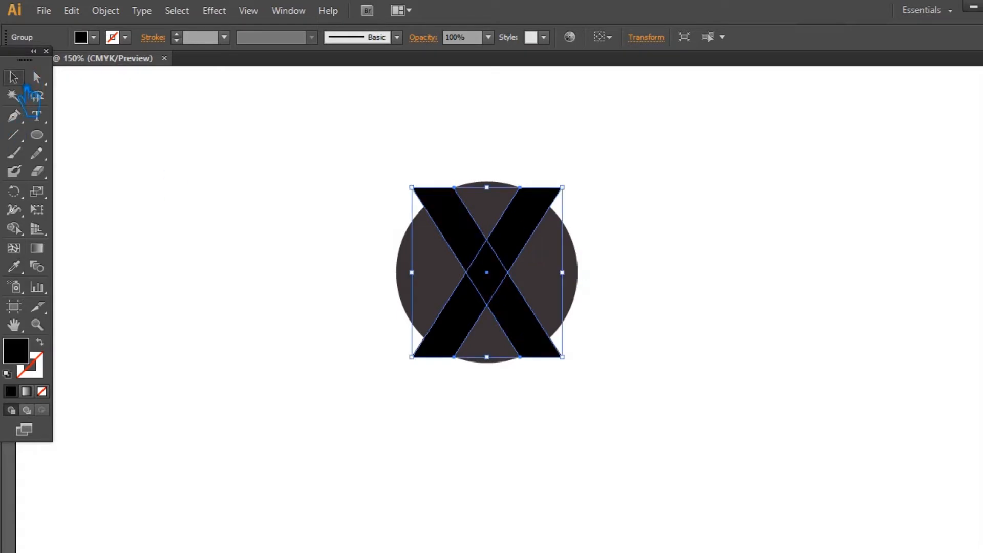
{"action": "left_click", "coordinate": [134, 137]}
Cut the X out of the circle using the Minus Front shape mode on both objects
{"action": "left_click_drag", "start_coordinate": [590, 375], "coordinate": [672, 431]}
{"action": "left_click_drag", "start_coordinate": [366, 195], "coordinate": [333, 183]}
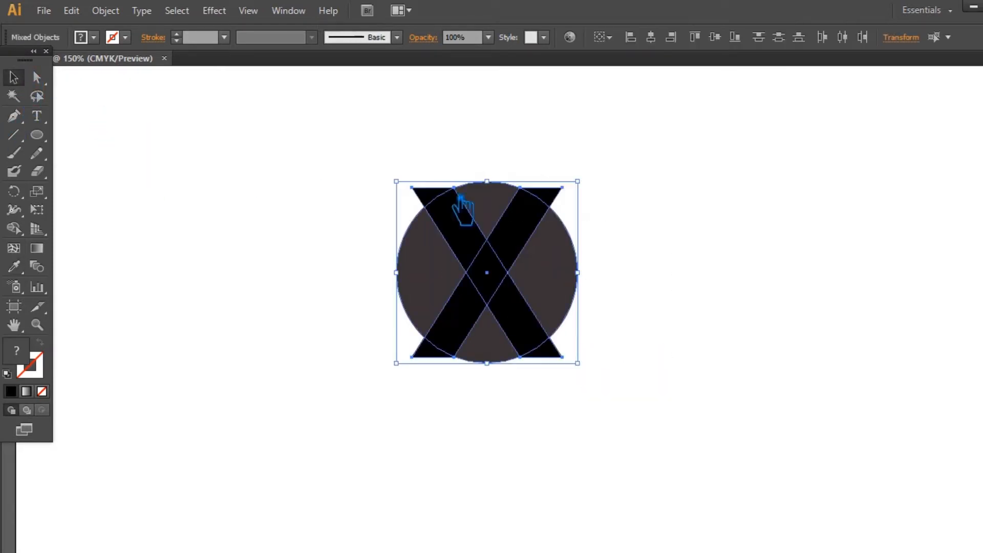
{"action": "key", "text": "ctrl+shift+F9"}
{"action": "left_click", "coordinate": [876, 410]}
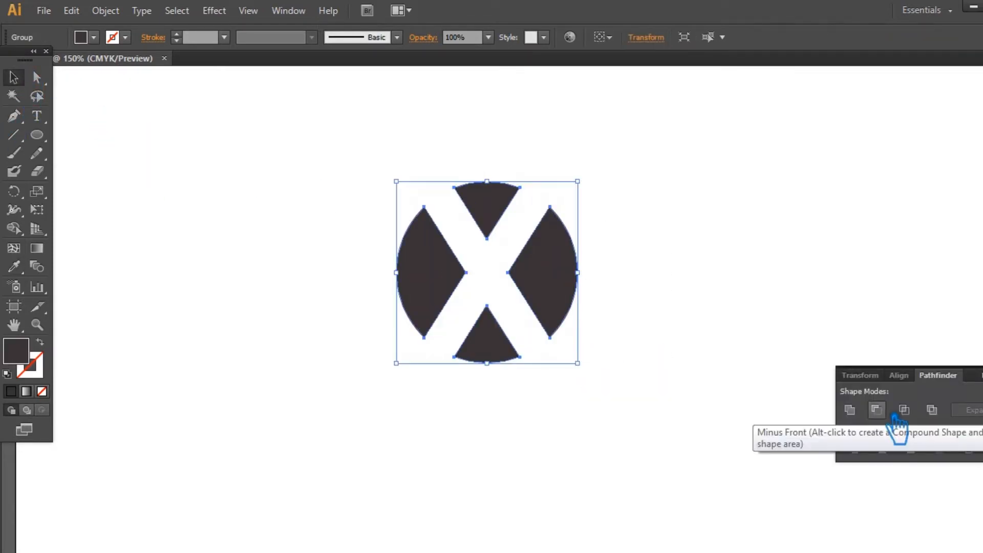
{"action": "key", "text": "ctrl+shift+F9"}
{"action": "left_click", "coordinate": [834, 326]}
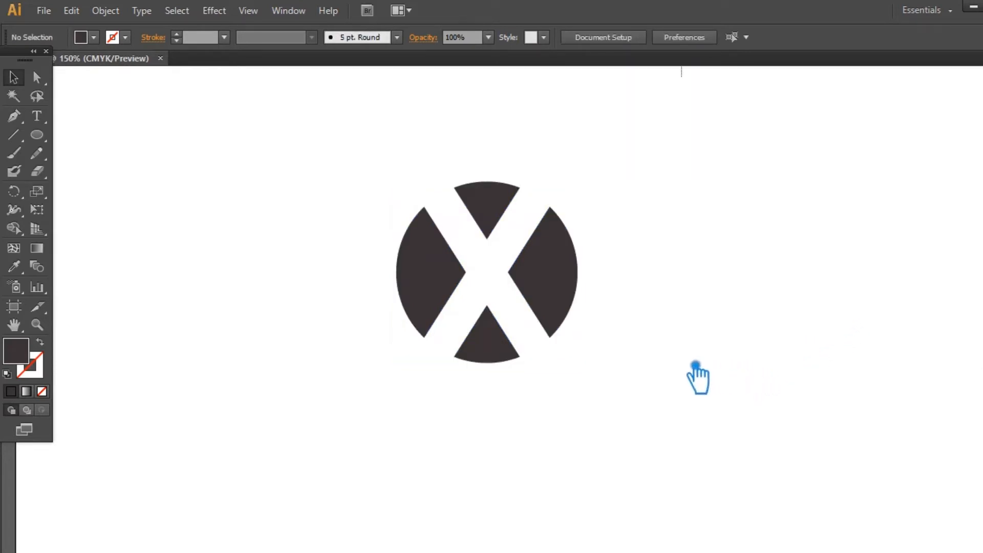
Show the rulers and place horizontal guides at the upper and lower tips of the circle's side segments
{"action": "key", "text": "ctrl+r"}
{"action": "left_click_drag", "start_coordinate": [402, 76], "coordinate": [410, 102]}
{"action": "left_click_drag", "start_coordinate": [411, 147], "coordinate": [431, 207]}
{"action": "left_click_drag", "start_coordinate": [377, 70], "coordinate": [439, 337]}
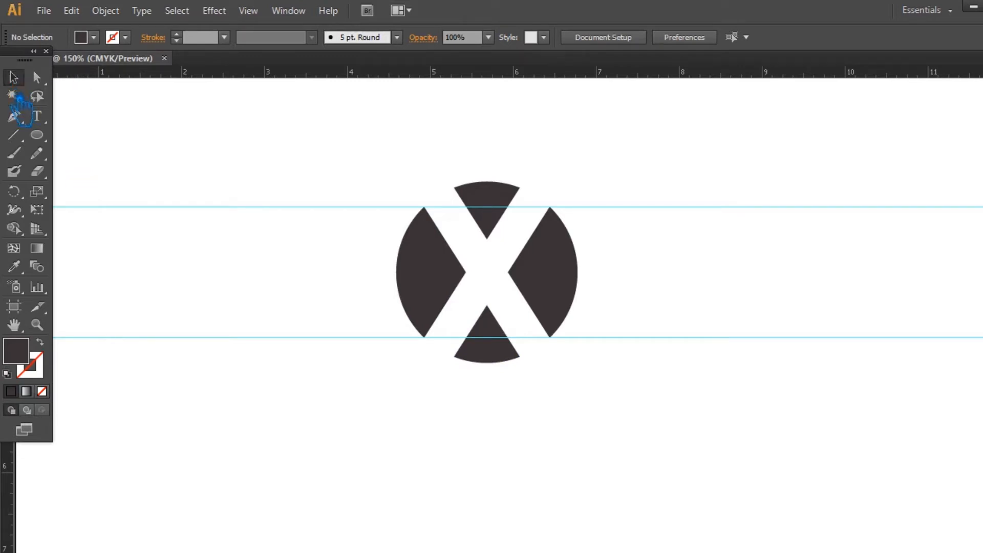
Draw a horizontal line along the upper guide, extending past both sides of the circle, and align it to the circle's horizontal centre
{"action": "left_click", "coordinate": [13, 134]}
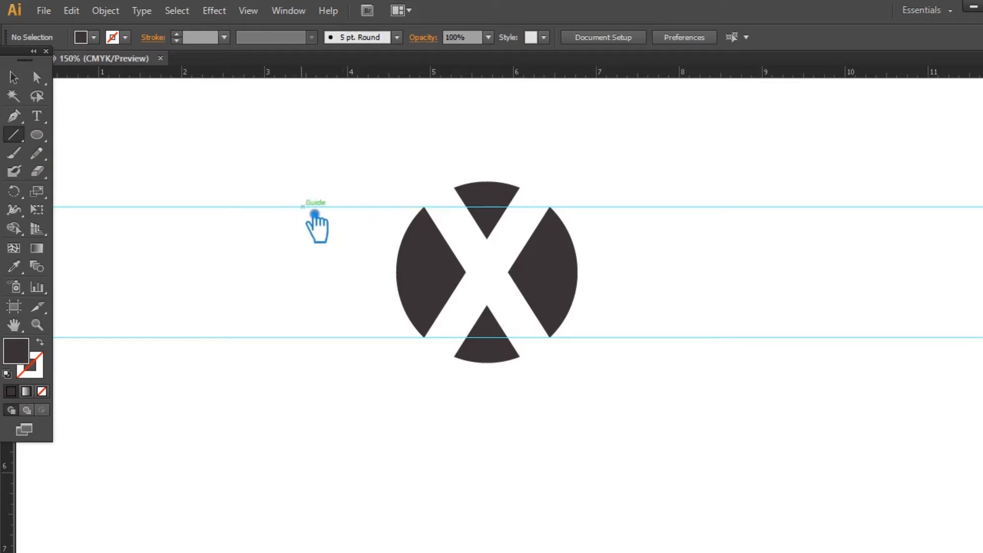
{"action": "left_click_drag", "start_coordinate": [317, 214], "coordinate": [686, 214]}
{"action": "left_click", "coordinate": [14, 78]}
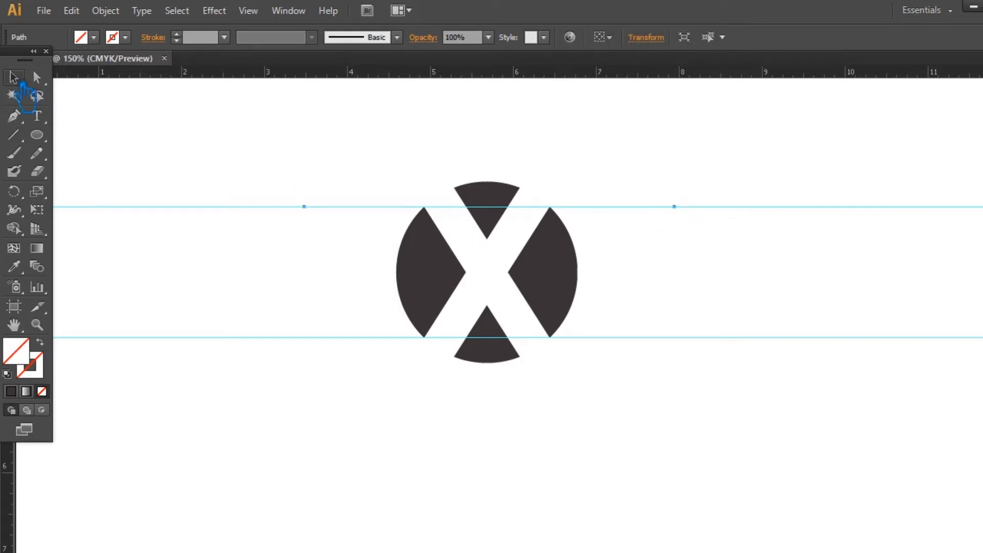
{"action": "left_click_drag", "start_coordinate": [601, 377], "coordinate": [429, 175]}
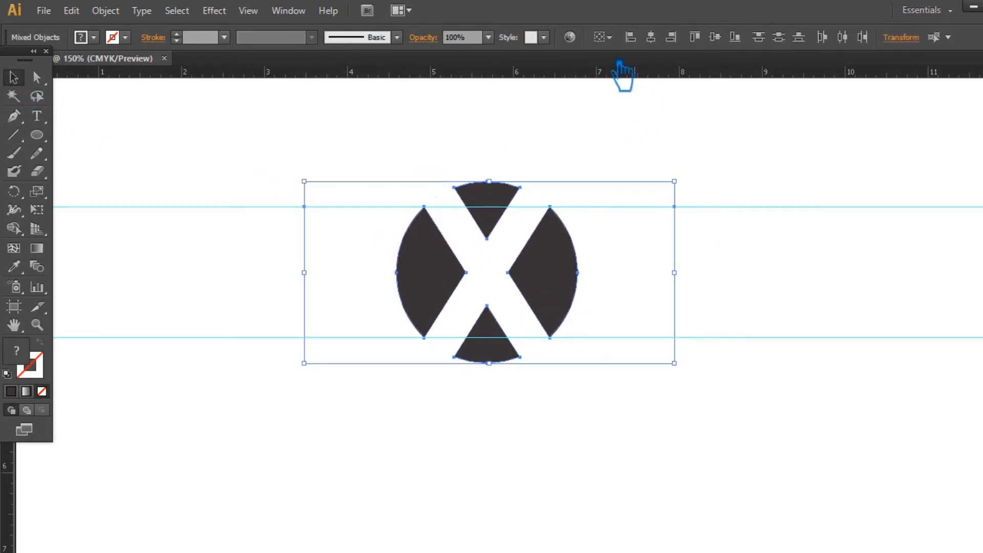
{"action": "left_click", "coordinate": [650, 37]}
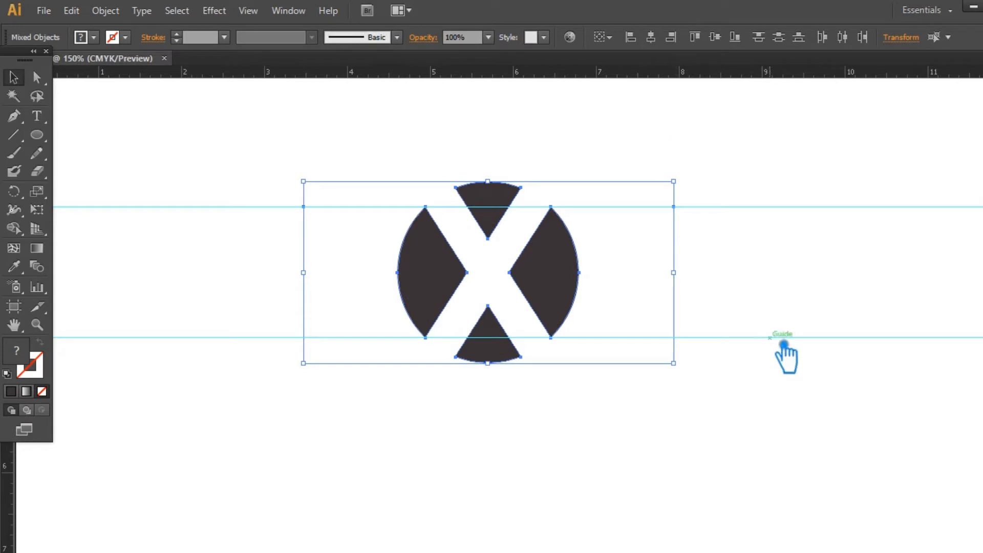
{"action": "left_click", "coordinate": [782, 346]}
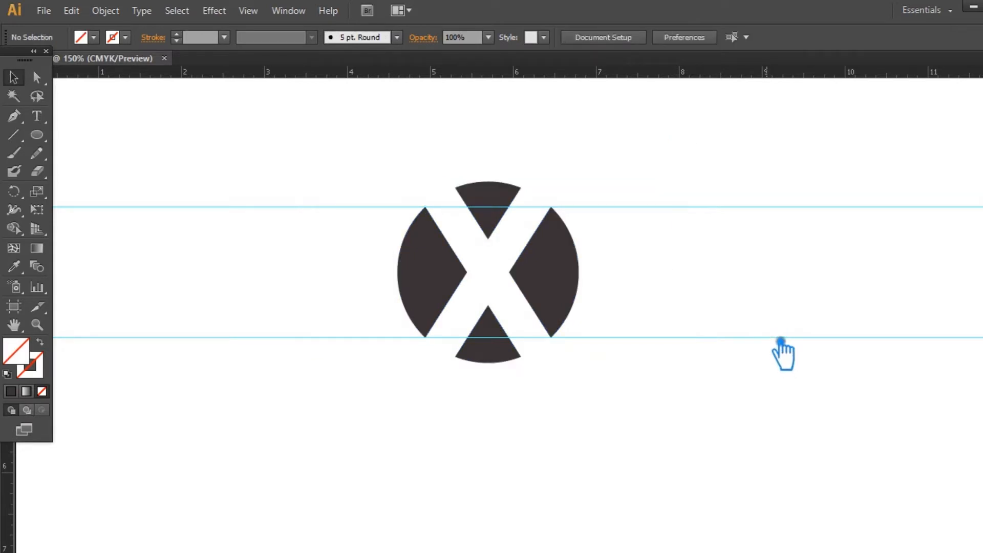
Give the line on the upper guide a 3 pt stroke and make the stroke colour near-black
{"action": "left_click", "coordinate": [637, 207]}
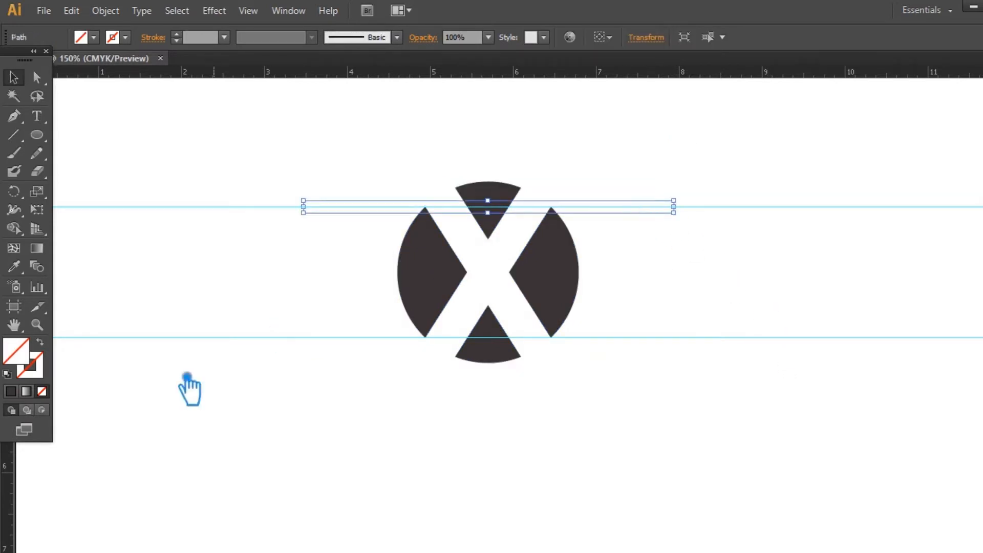
{"action": "left_click", "coordinate": [11, 392]}
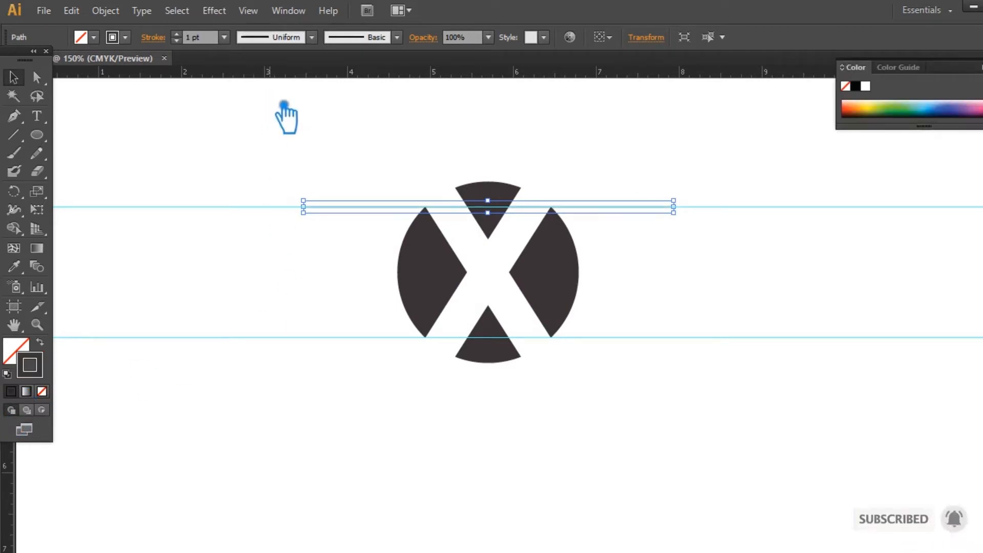
{"action": "left_click", "coordinate": [177, 34]}
{"action": "left_click", "coordinate": [177, 34]}
{"action": "double_click", "coordinate": [32, 368]}
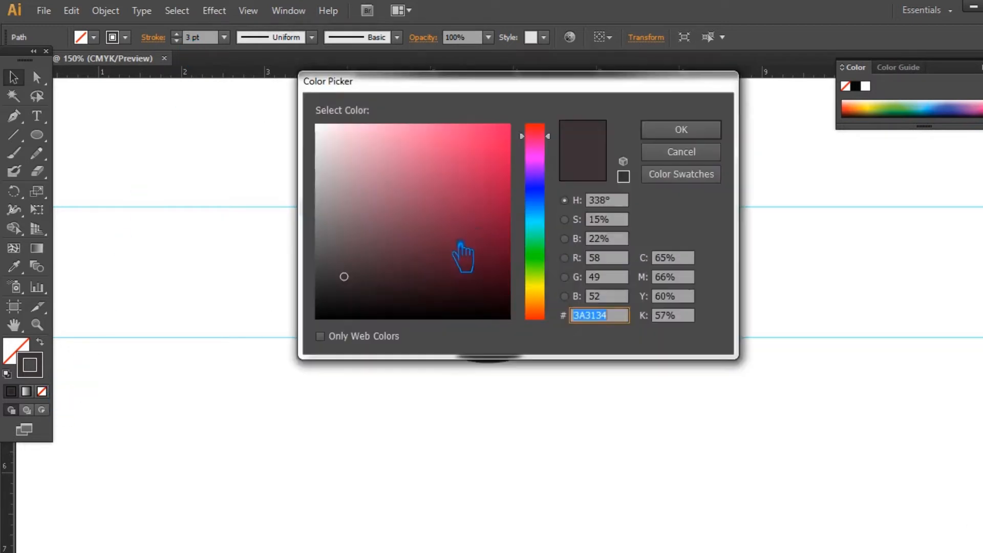
{"action": "left_click", "coordinate": [336, 306]}
{"action": "left_click", "coordinate": [679, 131]}
{"action": "left_click", "coordinate": [712, 277]}
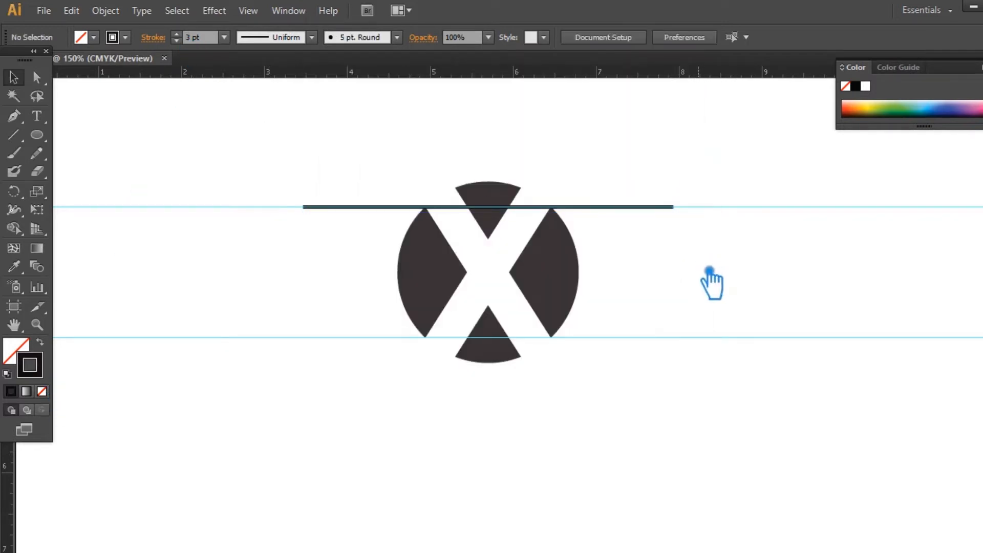
Apply the 15 pt. Round brush to the line and set its stroke weight to 0.5 pt
{"action": "left_click", "coordinate": [614, 210]}
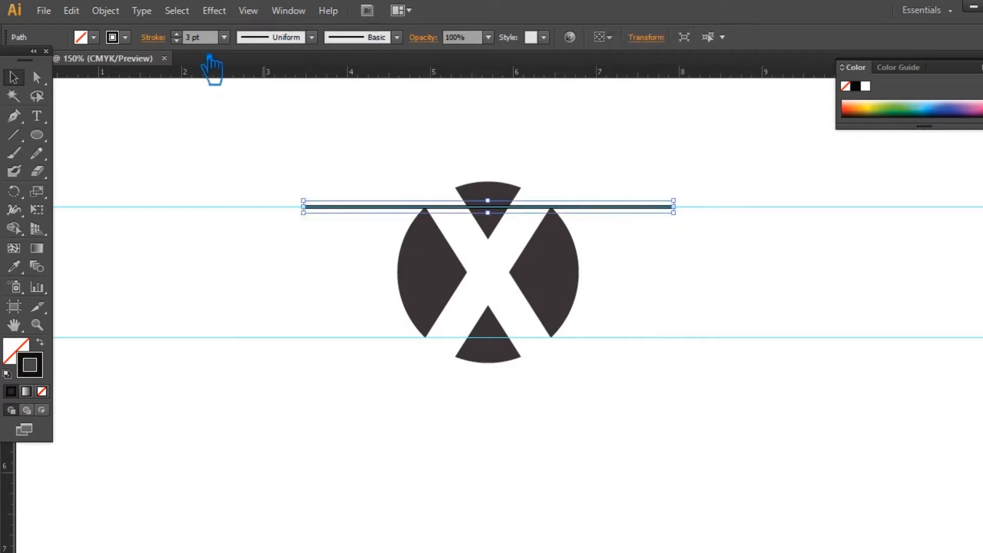
{"action": "left_click", "coordinate": [397, 38]}
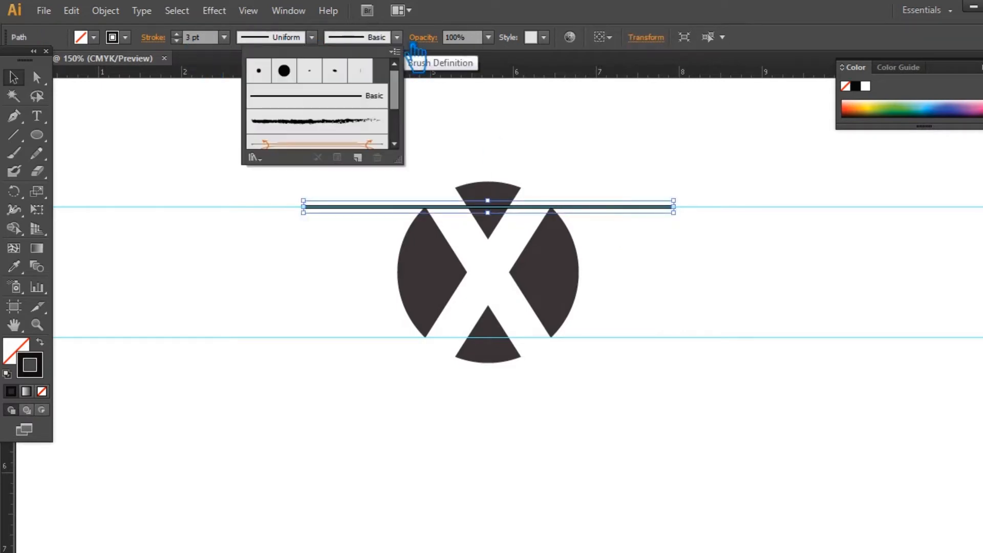
{"action": "left_click", "coordinate": [285, 72]}
{"action": "left_click", "coordinate": [223, 37]}
{"action": "left_click", "coordinate": [246, 54]}
{"action": "left_click", "coordinate": [223, 37]}
{"action": "left_click", "coordinate": [245, 68]}
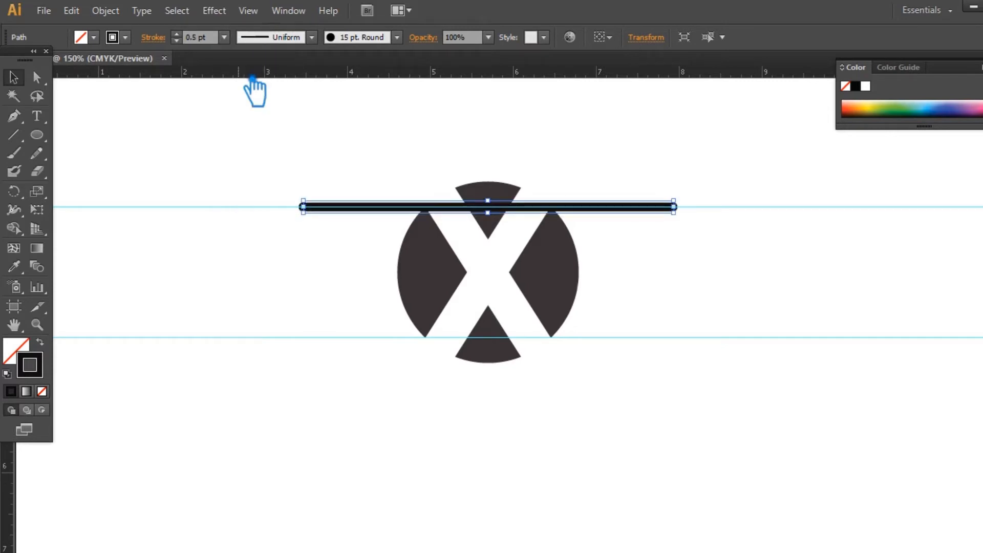
{"action": "left_click", "coordinate": [709, 271]}
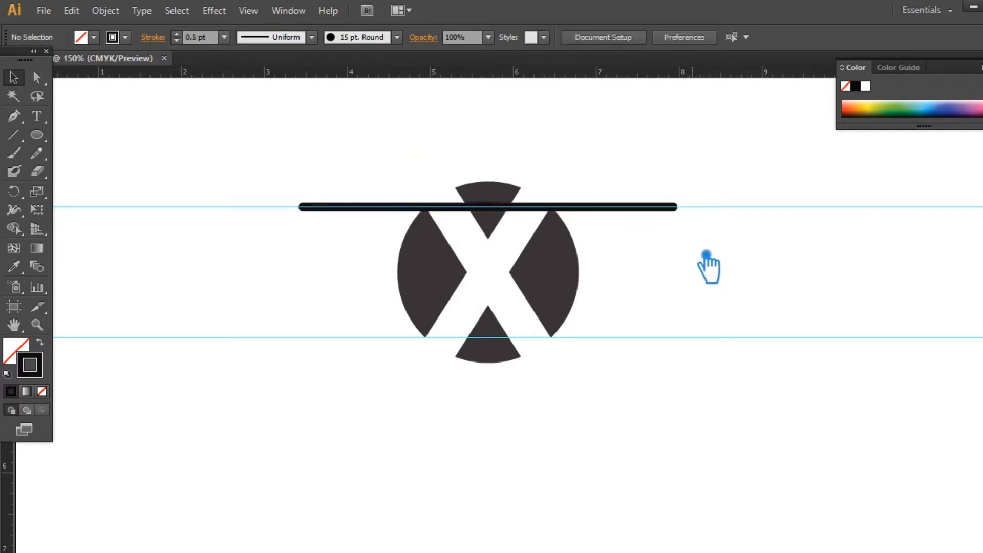
Nudge the thick line down until its upper edge sits on the upper guide
{"action": "left_click", "coordinate": [621, 217]}
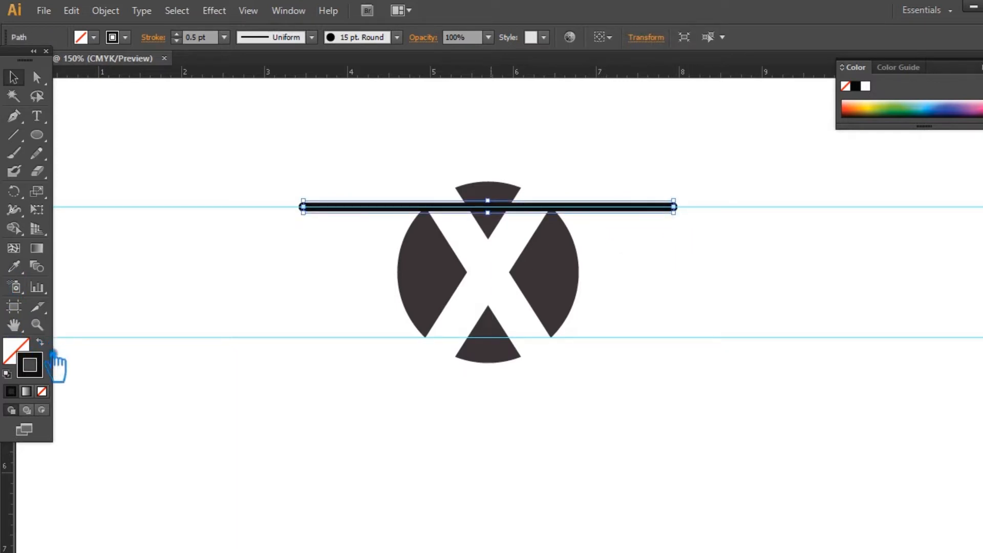
{"action": "key", "text": "z"}
{"action": "left_click_drag", "start_coordinate": [403, 167], "coordinate": [583, 259]}
{"action": "left_click", "coordinate": [13, 77]}
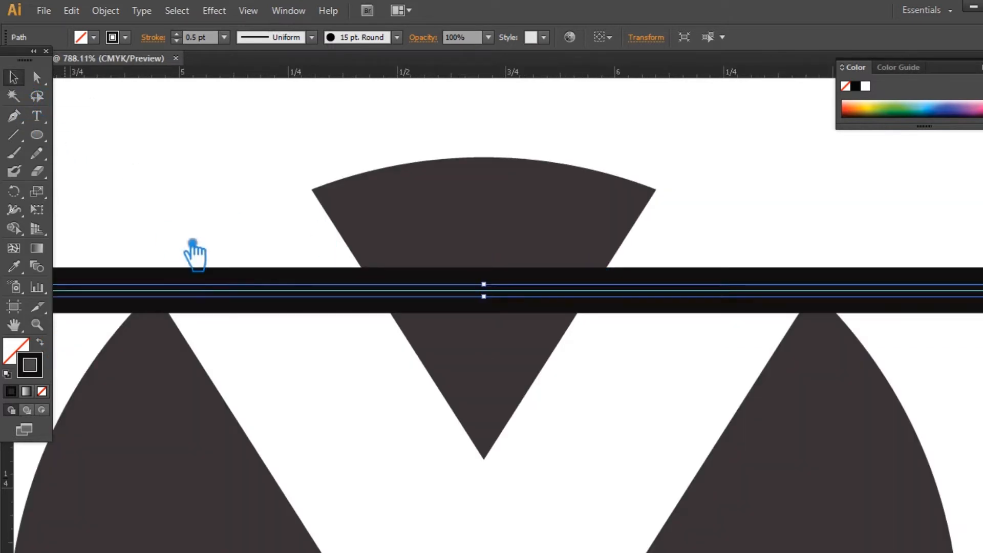
{"action": "left_click", "coordinate": [296, 345]}
{"action": "left_click", "coordinate": [288, 305]}
{"action": "key", "text": "Down"}
{"action": "key", "text": "Down"}
{"action": "key", "text": "Down"}
{"action": "key", "text": "Down"}
{"action": "key", "text": "Down"}
{"action": "key", "text": "Down"}
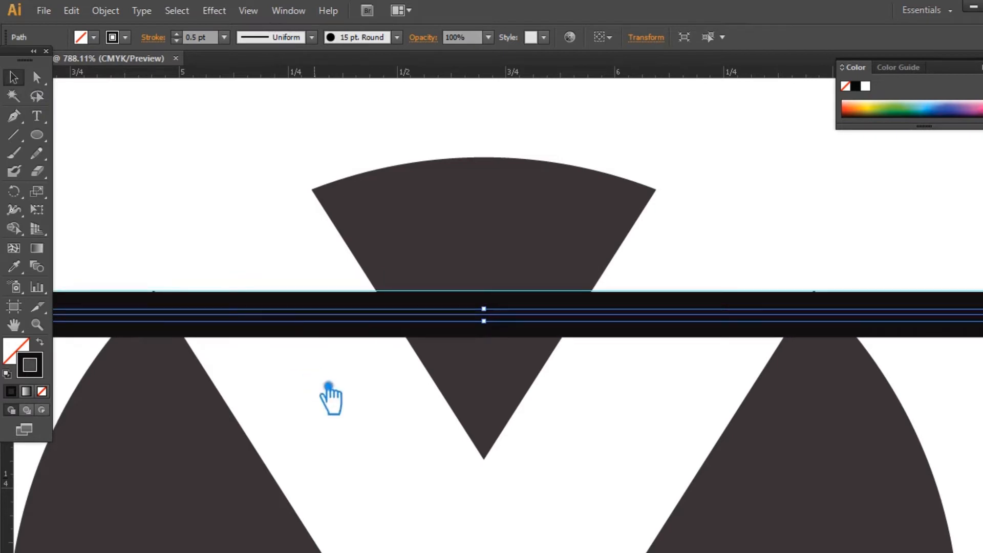
{"action": "left_click", "coordinate": [786, 224]}
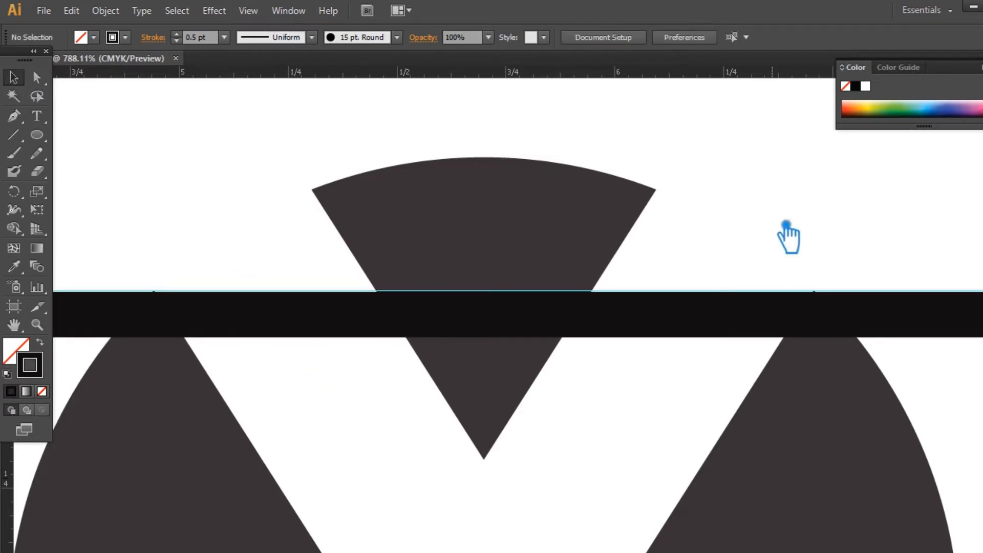
Reduce the stroke weight of the thick horizontal line to 0.4 pt
{"action": "key", "text": "ctrl+minus"}
{"action": "key", "text": "ctrl+minus"}
{"action": "key", "text": "ctrl+minus"}
{"action": "key", "text": "ctrl+minus"}
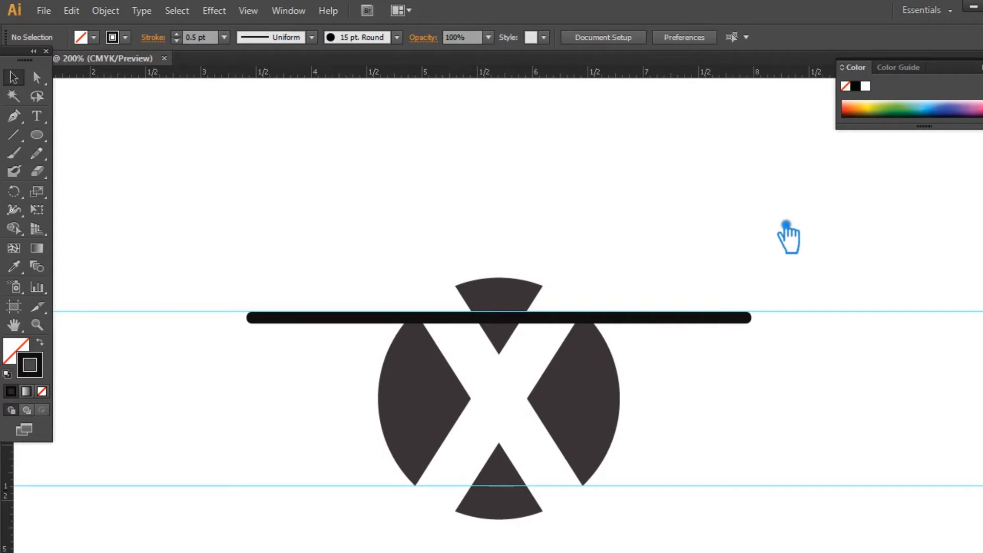
{"action": "left_click", "coordinate": [692, 318]}
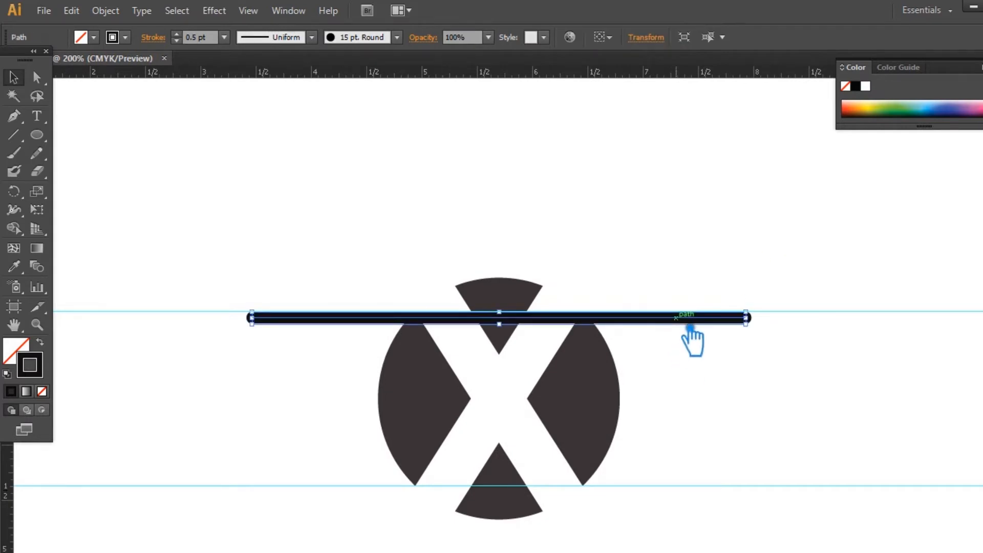
{"action": "left_click", "coordinate": [209, 40]}
{"action": "key", "text": "Return"}
{"action": "left_click", "coordinate": [317, 204]}
Nudge the horizontal line up until its upper edge sits exactly on the upper guide
{"action": "key", "text": "ctrl+plus"}
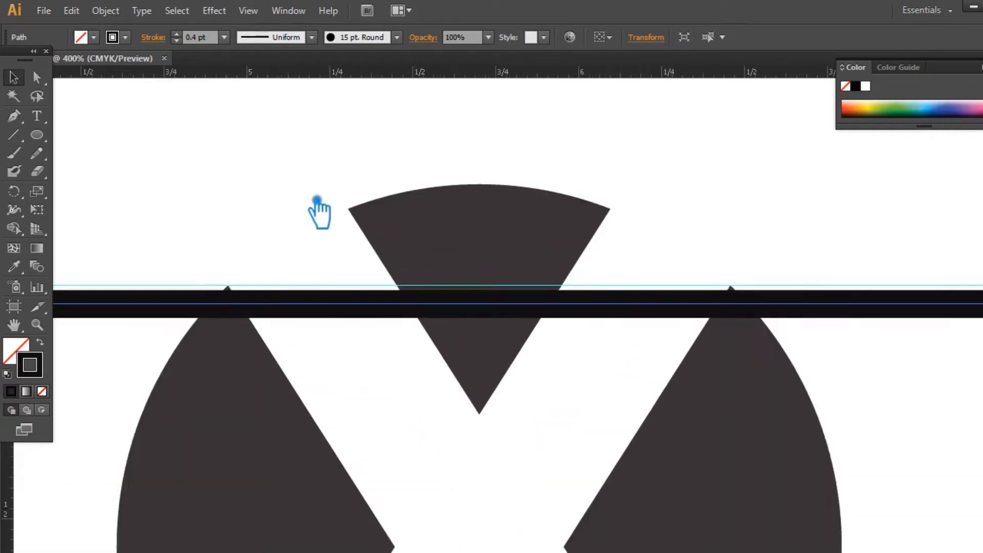
{"action": "key", "text": "ctrl+plus"}
{"action": "key", "text": "Up"}
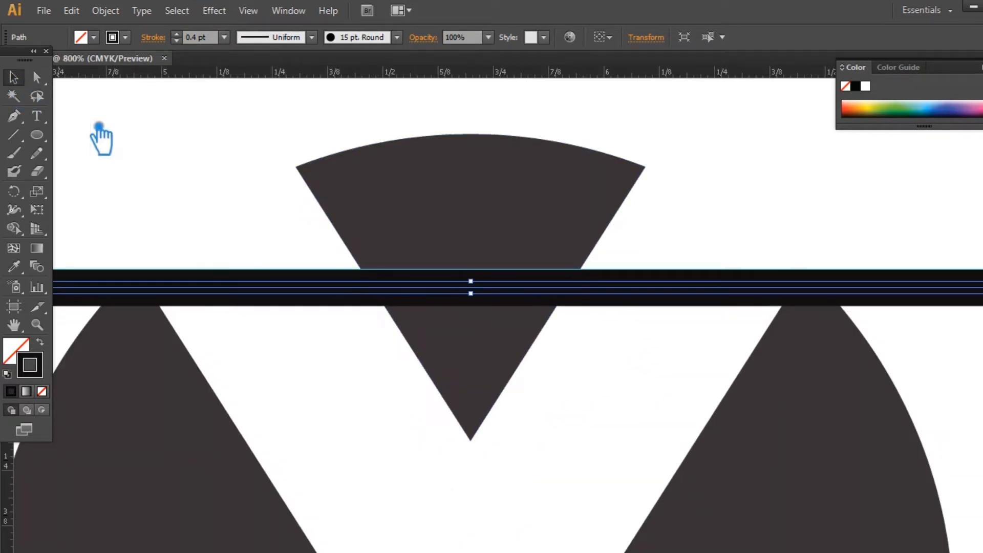
{"action": "left_click", "coordinate": [122, 134]}
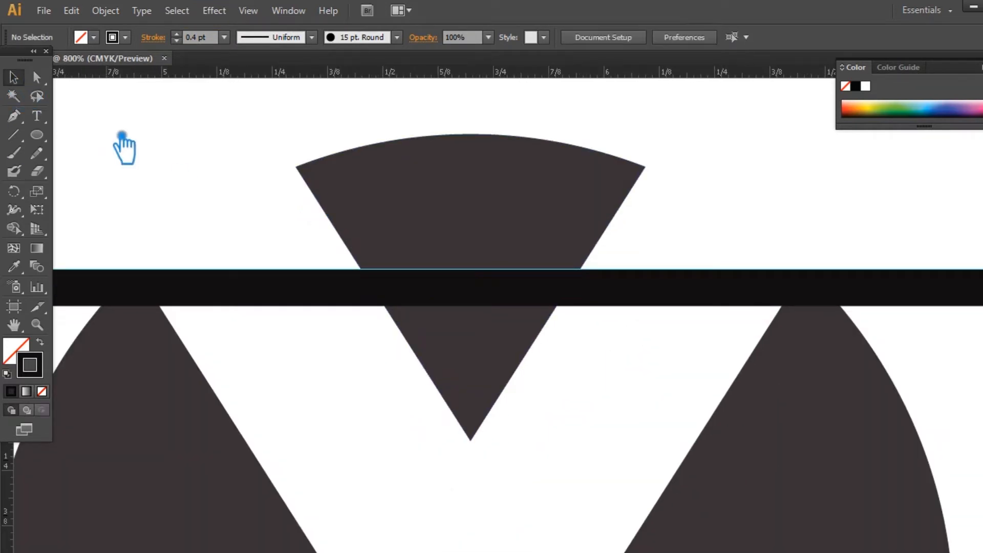
{"action": "key", "text": "ctrl+minus"}
{"action": "key", "text": "ctrl+minus"}
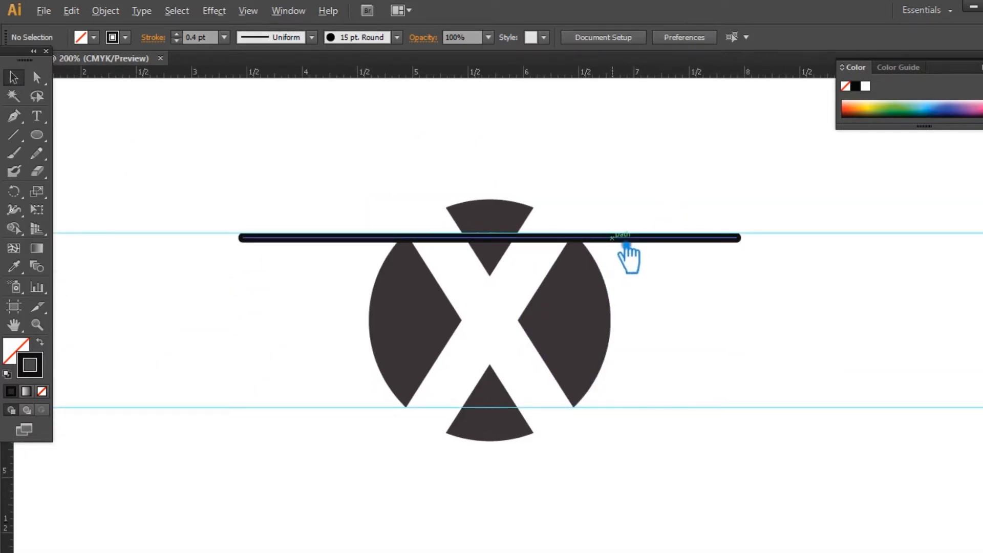
{"action": "mouse_move", "coordinate": [506, 249]}
{"action": "left_mouse_down"}
{"action": "mouse_move", "coordinate": [505, 277]}
{"action": "mouse_move", "coordinate": [504, 263]}
{"action": "left_mouse_up"}
{"action": "key", "text": "ctrl"}
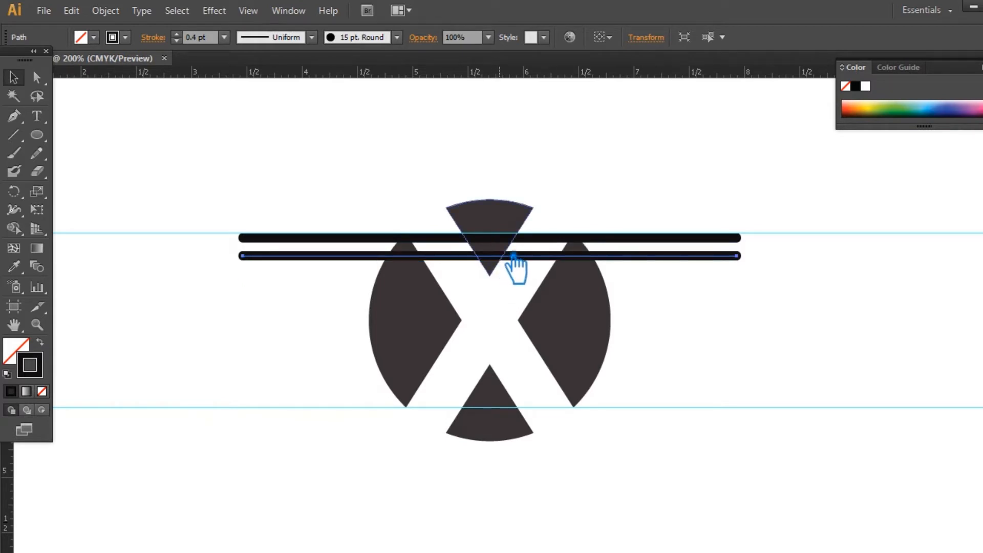
{"action": "key", "text": "Delete"}
{"action": "left_click", "coordinate": [441, 239]}
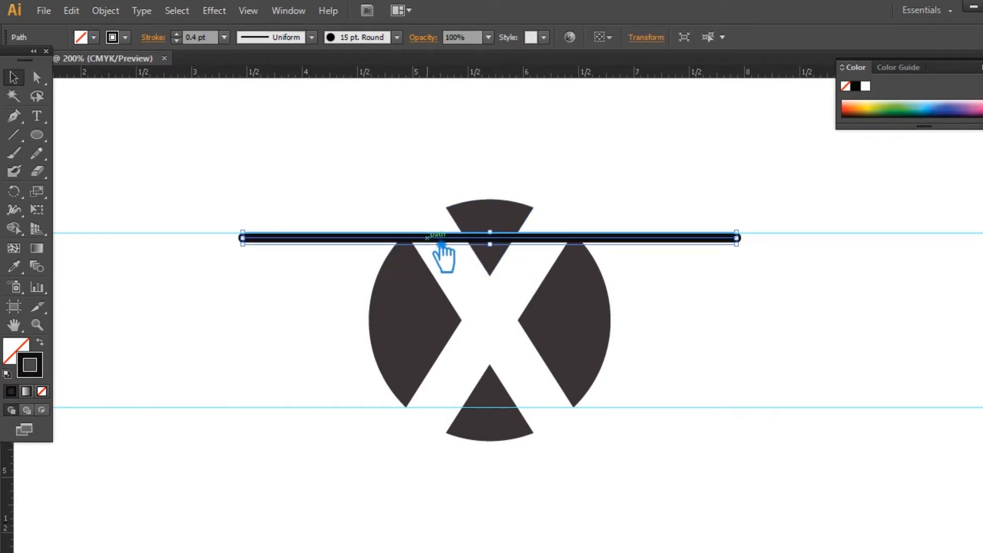
{"action": "left_click", "coordinate": [21, 121]}
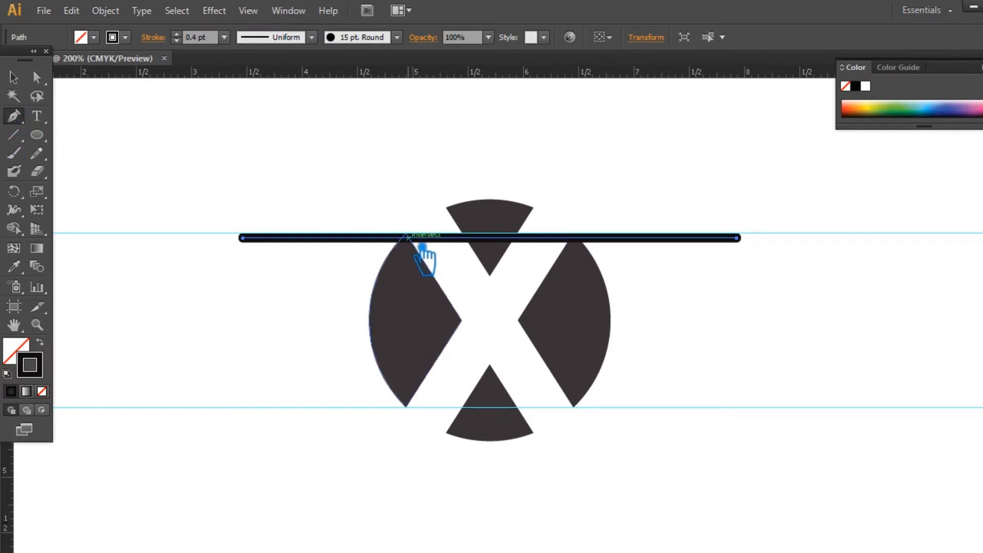
{"action": "left_click", "coordinate": [13, 77]}
{"action": "left_click", "coordinate": [777, 364]}
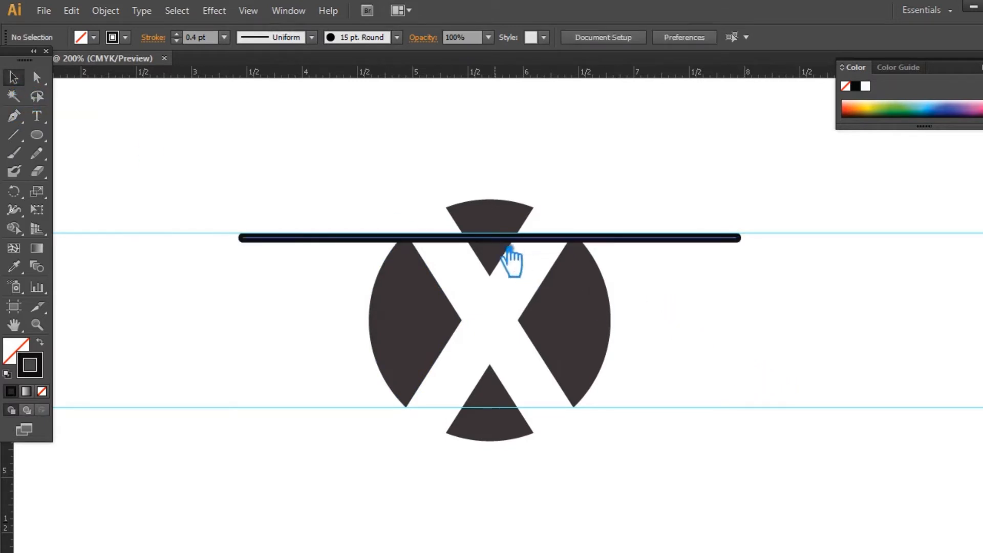
Copy the line a short distance below itself, repeat the copy down to the lower guide, and delete the copy beyond that guide
{"action": "left_click_drag", "start_coordinate": [506, 249], "coordinate": [507, 267]}
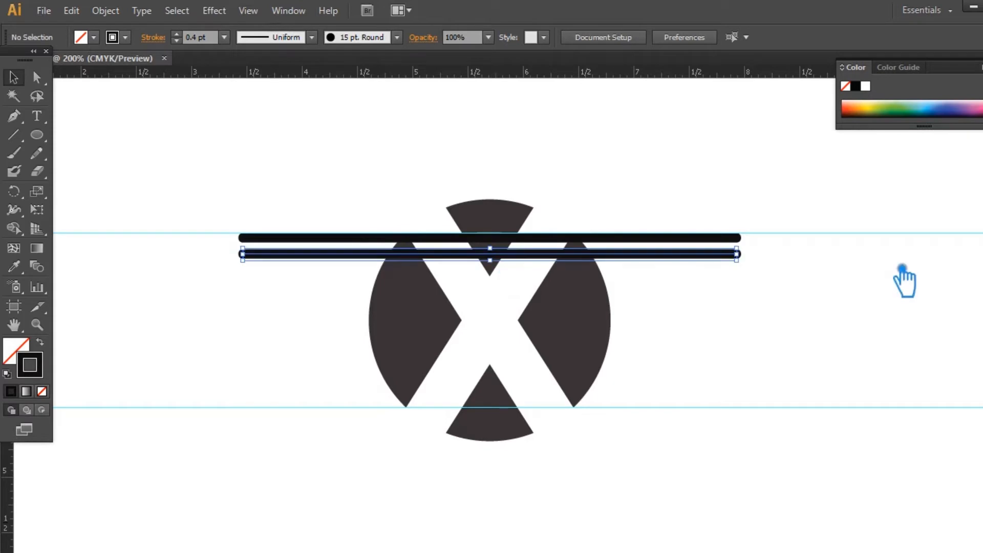
{"action": "key", "text": "ctrl+d"}
{"action": "key", "text": "ctrl+d"}
{"action": "key", "text": "ctrl+d"}
{"action": "key", "text": "ctrl+d"}
{"action": "key", "text": "ctrl+d"}
{"action": "key", "text": "ctrl+d"}
{"action": "key", "text": "ctrl+d"}
{"action": "key", "text": "ctrl+d"}
{"action": "key", "text": "ctrl+d"}
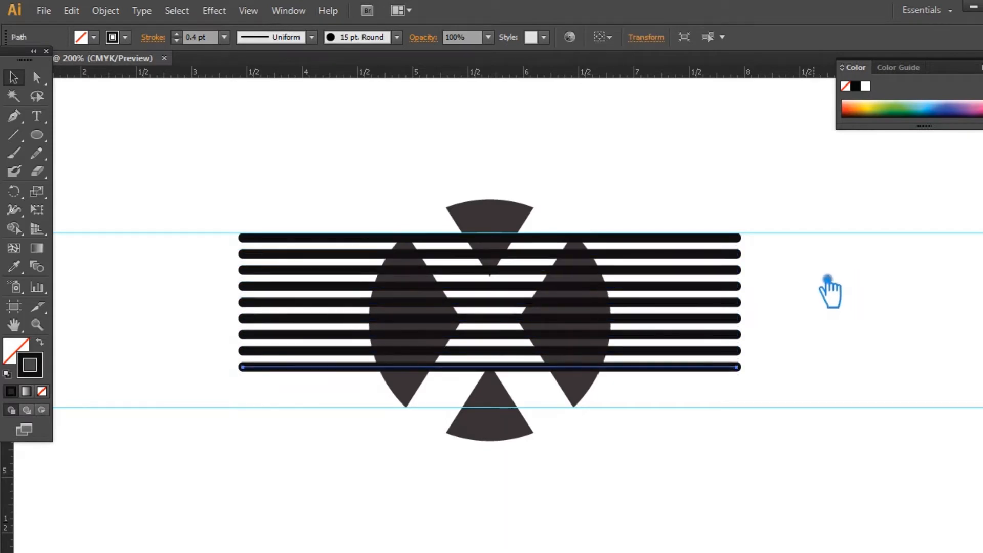
{"action": "key", "text": "ctrl+d"}
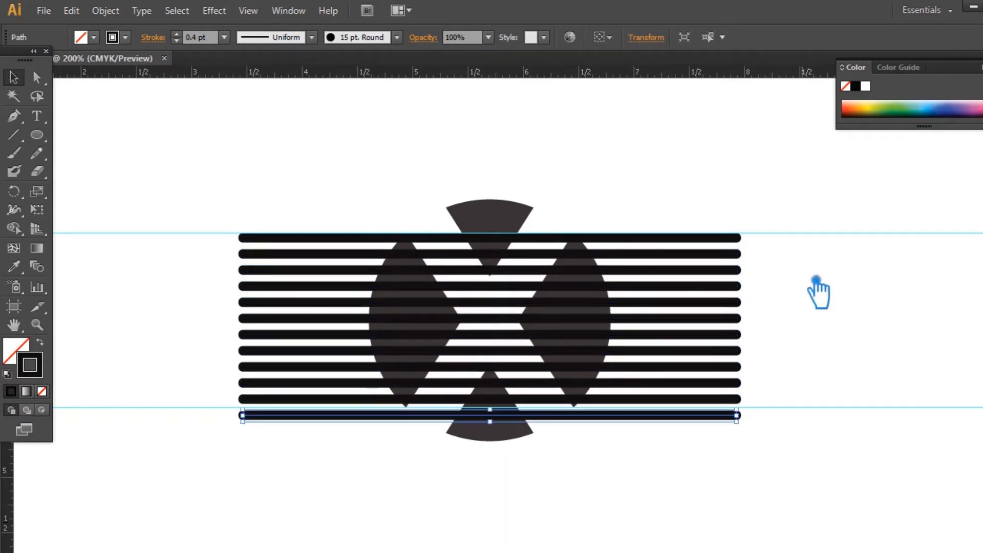
{"action": "key", "text": "Delete"}
Stretch the whole set of lines downward until the lowest line's bottom edge meets the lower guide
{"action": "left_click_drag", "start_coordinate": [781, 421], "coordinate": [697, 225]}
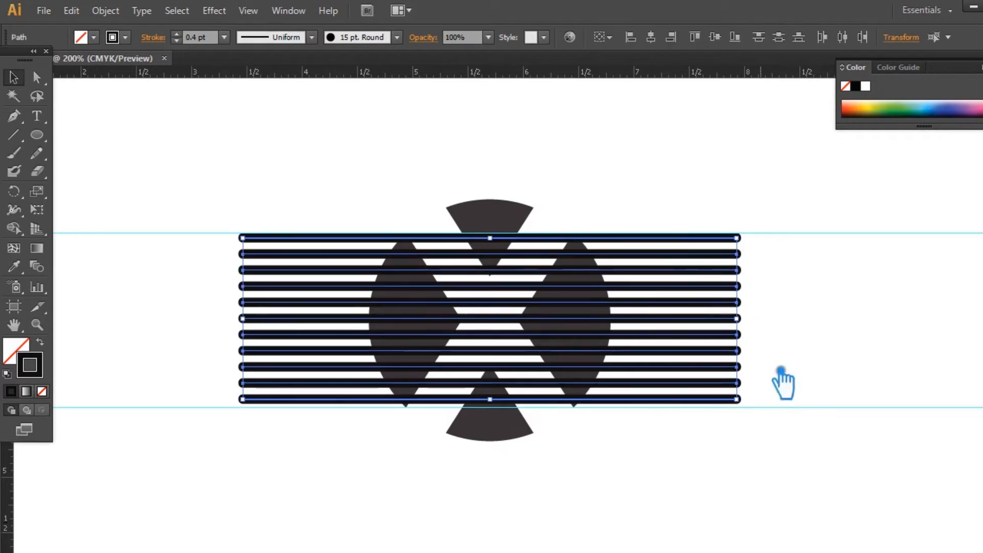
{"action": "scroll", "coordinate": [667, 378], "scroll_direction": "down", "scroll_amount": 3}
{"action": "key", "text": "ctrl+plus"}
{"action": "key", "text": "ctrl+plus"}
{"action": "key", "text": "ctrl+plus"}
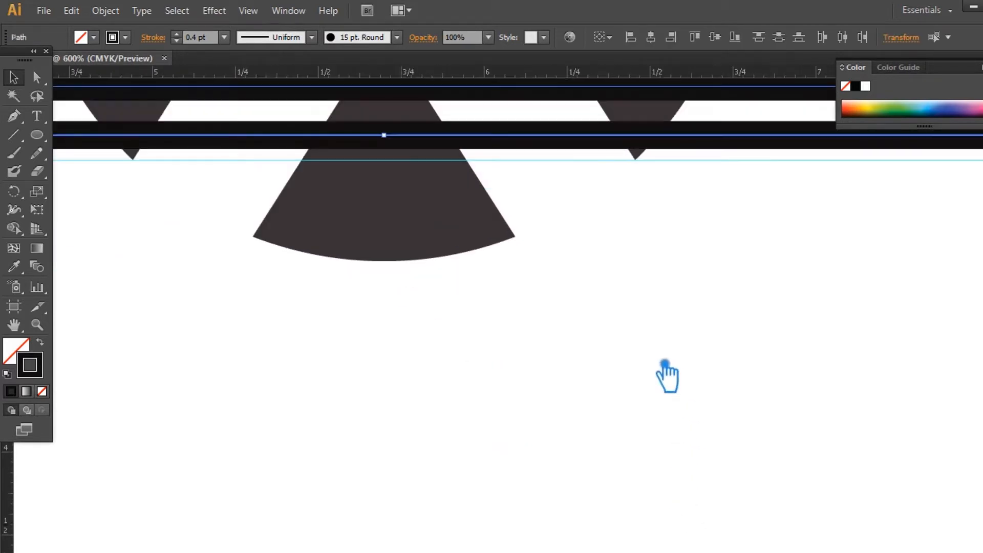
{"action": "left_click_drag", "start_coordinate": [596, 279], "coordinate": [658, 335]}
{"action": "left_click_drag", "start_coordinate": [455, 208], "coordinate": [458, 225]}
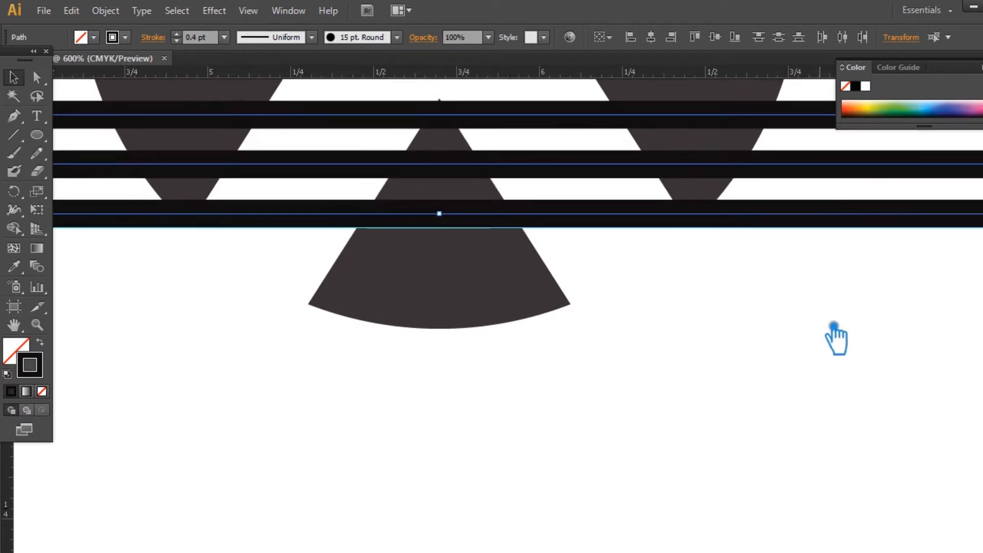
{"action": "key", "text": "ctrl+minus"}
{"action": "key", "text": "ctrl+minus"}
{"action": "key", "text": "ctrl+minus"}
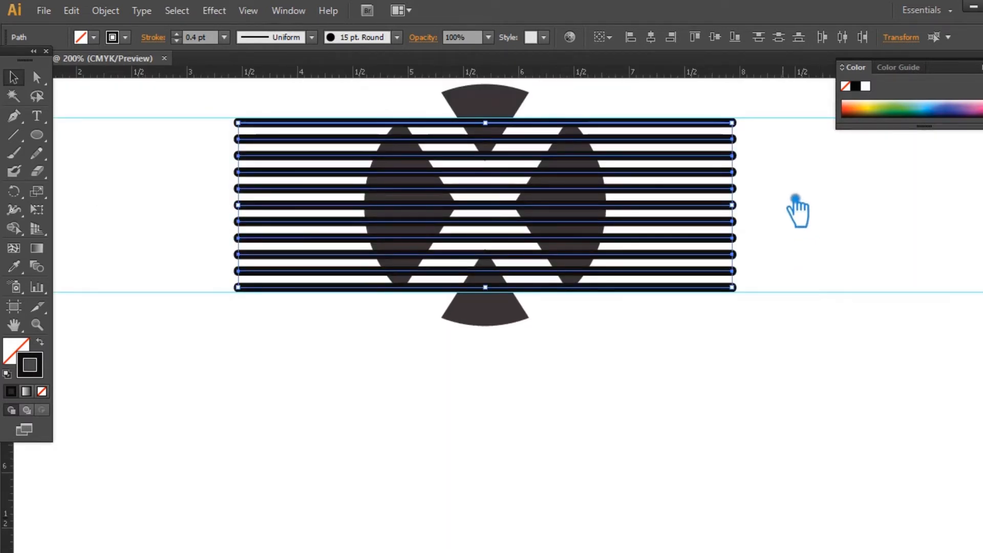
{"action": "left_click", "coordinate": [802, 180]}
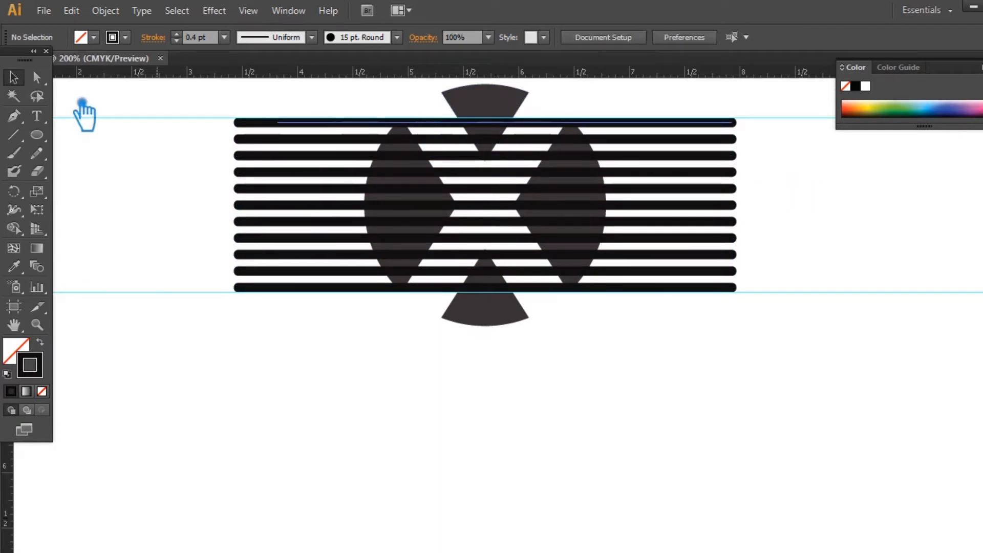
Try to shorten the top line alone by nudging its left anchor point inward toward the circle
{"action": "left_click", "coordinate": [37, 78]}
{"action": "left_click_drag", "start_coordinate": [180, 103], "coordinate": [265, 135]}
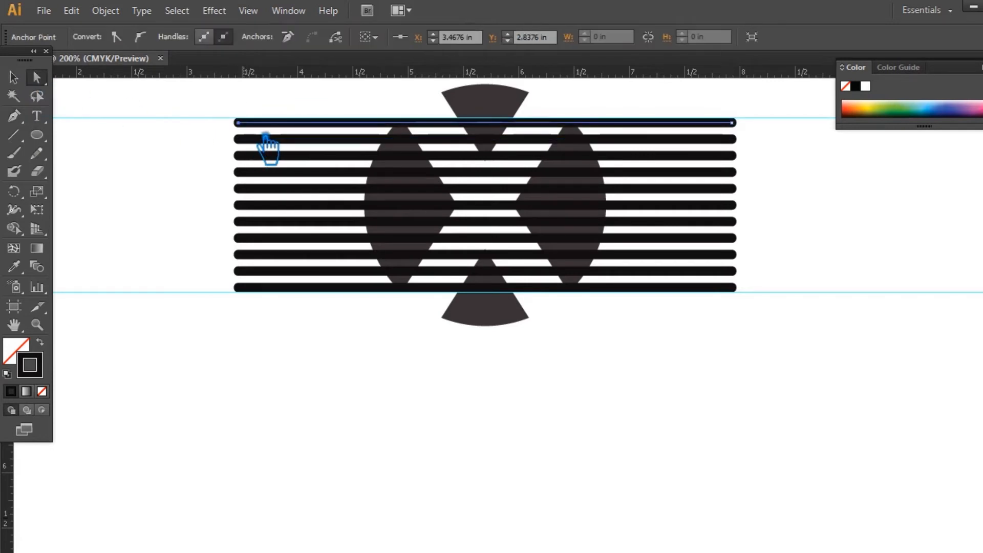
{"action": "key", "text": "Right"}
{"action": "key", "text": "Right"}
{"action": "key", "text": "Right"}
{"action": "key", "text": "Right"}
{"action": "key", "text": "Right"}
{"action": "key", "text": "Right"}
{"action": "key", "text": "Right"}
{"action": "key", "text": "Right"}
{"action": "key", "text": "Right"}
{"action": "key", "text": "Right"}
{"action": "key", "text": "Right"}
{"action": "key", "text": "Right"}
{"action": "key", "text": "Right"}
{"action": "key", "text": "Right"}
{"action": "key", "text": "Right"}
{"action": "key", "text": "Right"}
{"action": "key", "text": "Right"}
{"action": "key", "text": "Right"}
{"action": "key", "text": "Right"}
{"action": "key", "text": "Right"}
{"action": "key", "text": "Right"}
{"action": "key", "text": "Right"}
{"action": "key", "text": "Right"}
{"action": "key", "text": "Right"}
{"action": "key", "text": "Right"}
{"action": "key", "text": "Right"}
{"action": "key", "text": "Right"}
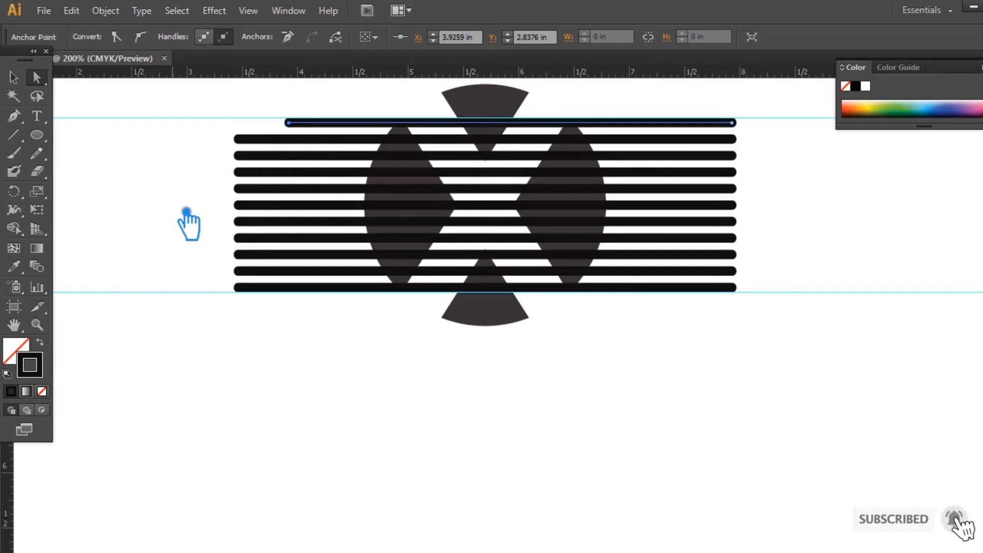
{"action": "key", "text": "Right"}
{"action": "key", "text": "Right"}
{"action": "key", "text": "Right"}
{"action": "key", "text": "Right"}
{"action": "key", "text": "Right"}
{"action": "key", "text": "Right"}
{"action": "key", "text": "Right"}
{"action": "key", "text": "Right"}
{"action": "key", "text": "Right"}
{"action": "key", "text": "Right"}
{"action": "key", "text": "Right"}
{"action": "key", "text": "Right"}
{"action": "key", "text": "Right"}
{"action": "key", "text": "Right"}
{"action": "key", "text": "Right"}
{"action": "key", "text": "Right"}
{"action": "key", "text": "Right"}
{"action": "key", "text": "Right"}
{"action": "key", "text": "Right"}
{"action": "key", "text": "Right"}
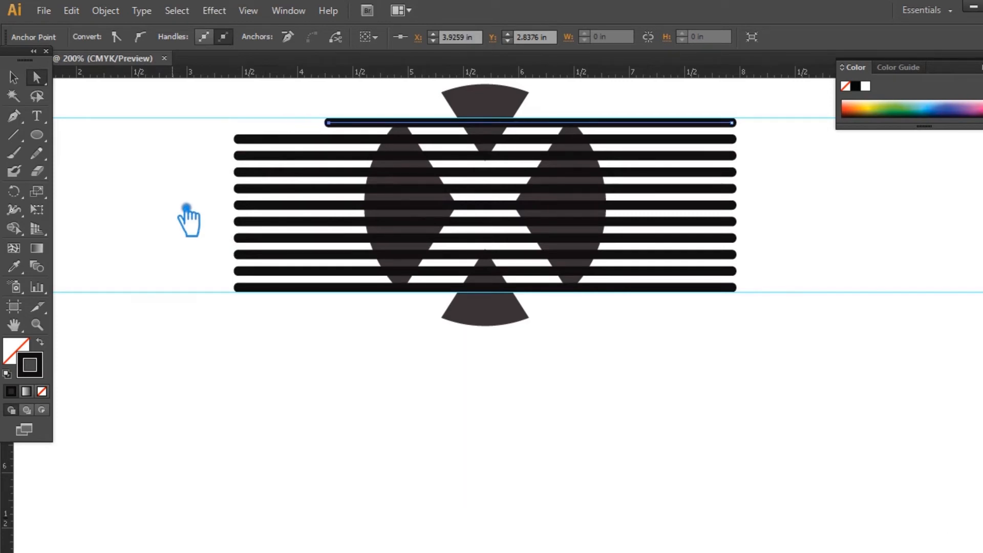
Undo the shortening of the top line
{"action": "mouse_move", "coordinate": [184, 282]}
{"action": "left_mouse_down"}
{"action": "mouse_move", "coordinate": [198, 301]}
{"action": "mouse_move", "coordinate": [274, 329]}
{"action": "left_mouse_up"}
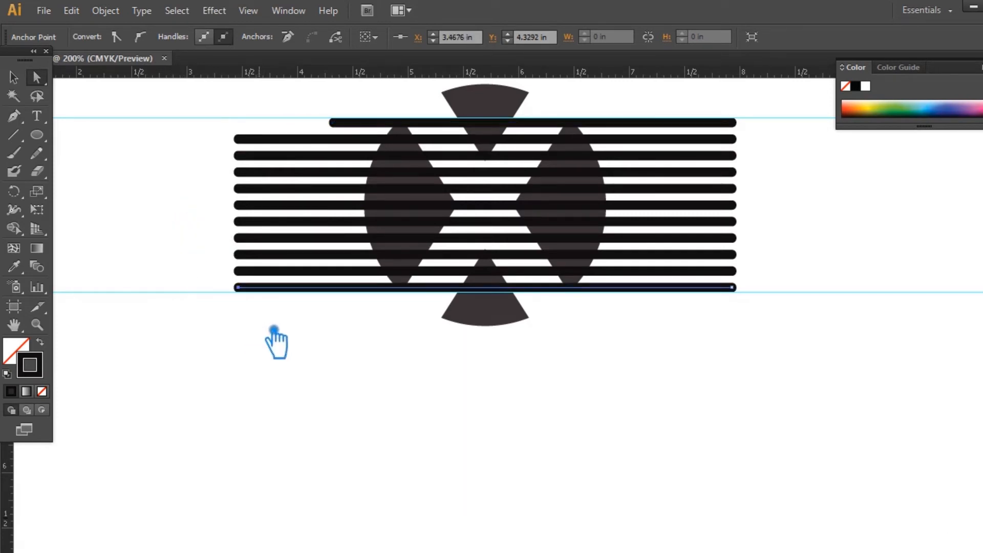
{"action": "key", "text": "ctrl+z"}
{"action": "key", "text": "ctrl+z"}
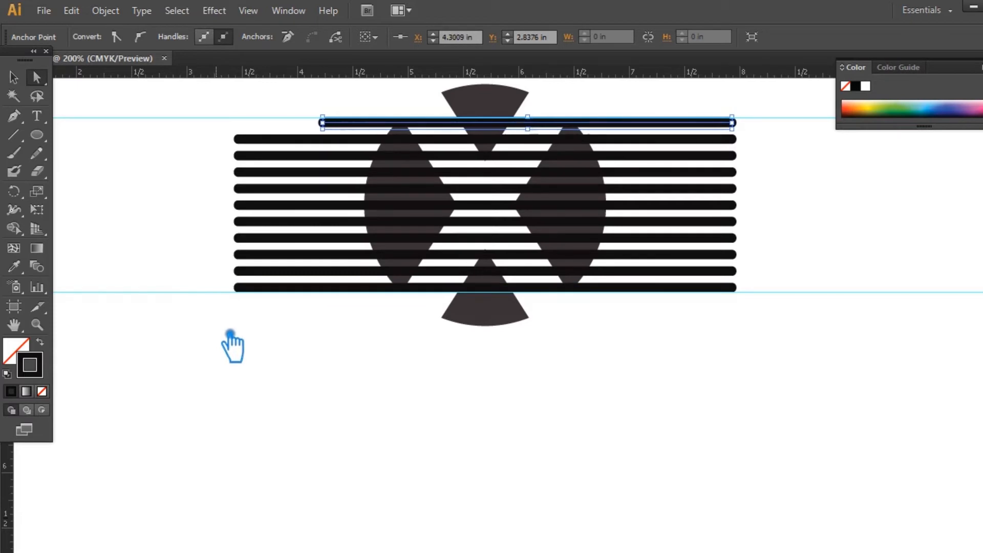
{"action": "key", "text": "Left"}
{"action": "key", "text": "Left"}
{"action": "key", "text": "Left"}
{"action": "key", "text": "Left"}
{"action": "key", "text": "Left"}
{"action": "key", "text": "Left"}
{"action": "key", "text": "Left"}
{"action": "key", "text": "Left"}
{"action": "key", "text": "Left"}
{"action": "key", "text": "Left"}
{"action": "key", "text": "Left"}
{"action": "key", "text": "Left"}
{"action": "key", "text": "Left"}
{"action": "key", "text": "Left"}
{"action": "key", "text": "Left"}
{"action": "key", "text": "Left"}
{"action": "key", "text": "Left"}
{"action": "key", "text": "Left"}
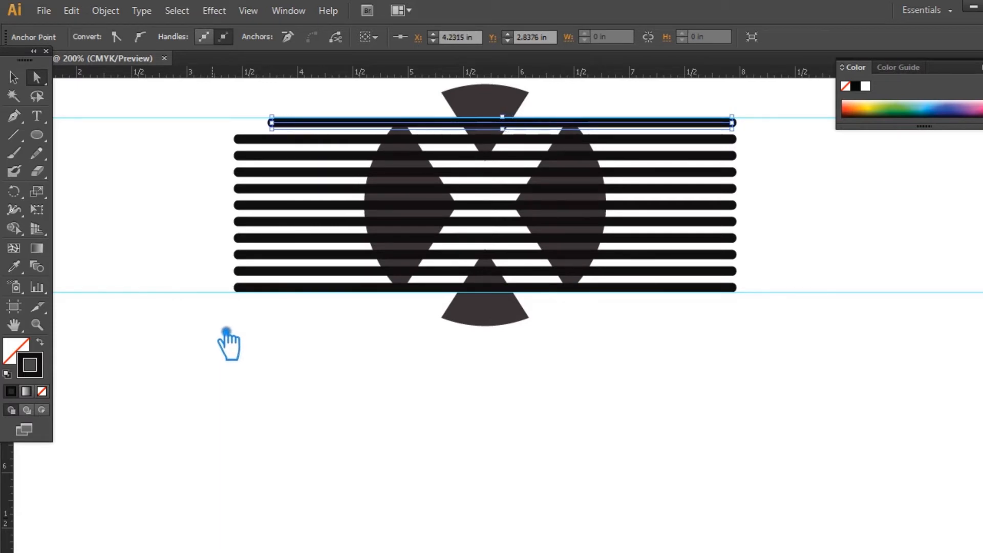
{"action": "key", "text": "ctrl+a"}
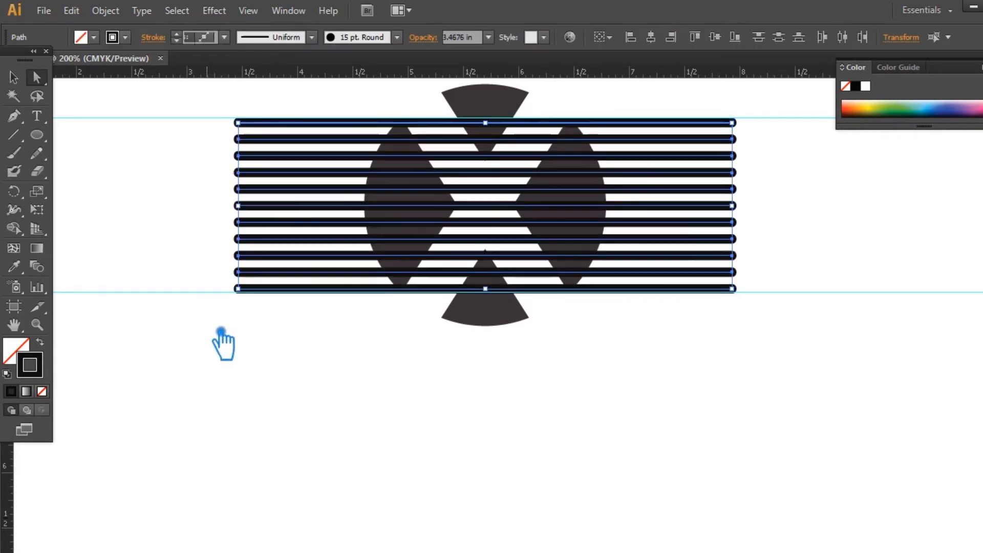
{"action": "key", "text": "ctrl+shift+z"}
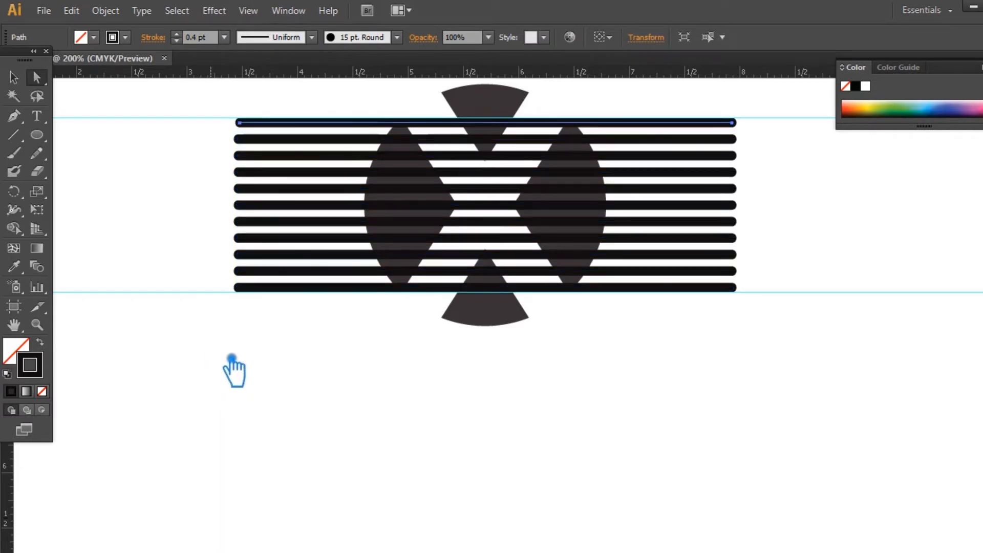
Shorten the top and bottom lines together by moving their left anchor points inward to just outside the circle's left edge
{"action": "left_click", "coordinate": [268, 353]}
{"action": "left_click", "coordinate": [239, 124]}
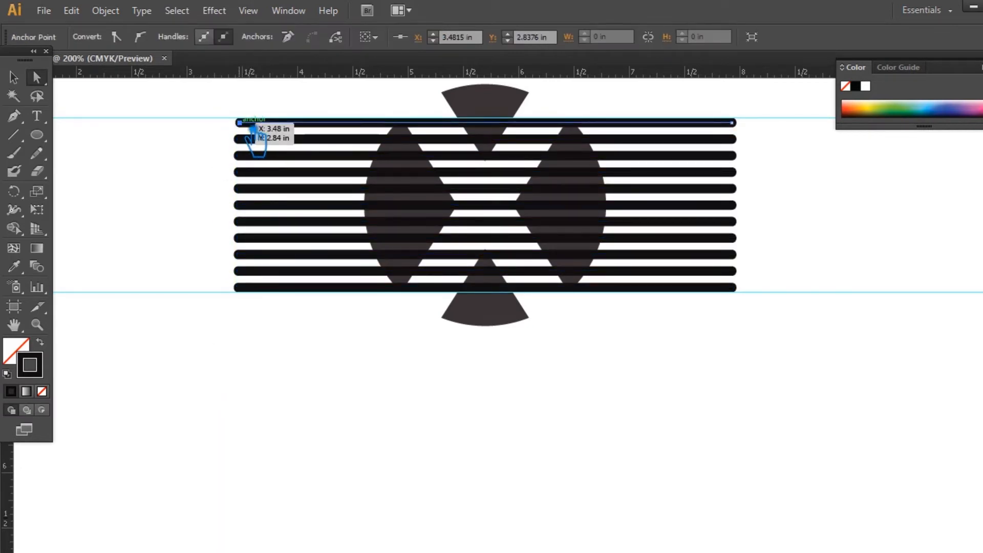
{"action": "left_click", "coordinate": [245, 288], "text": "shift"}
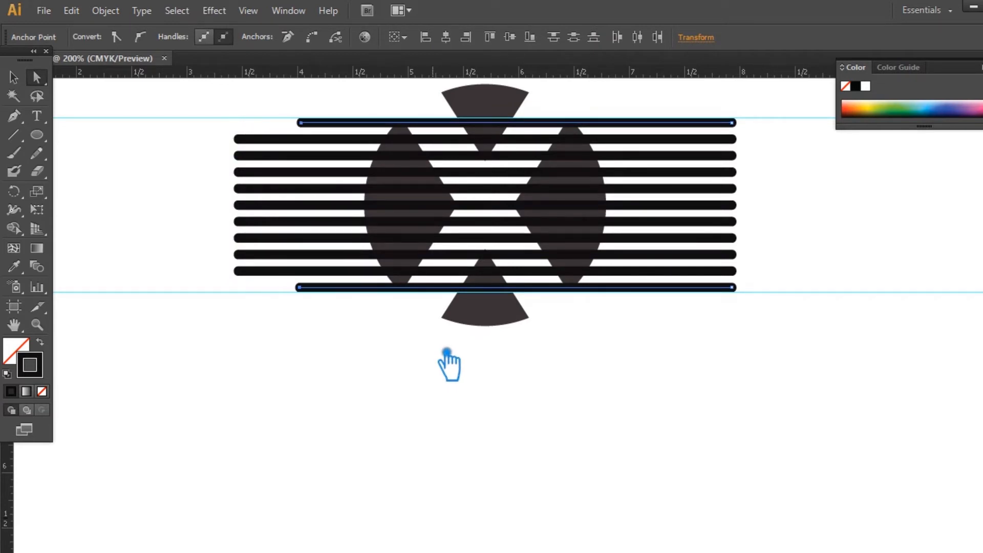
{"action": "key", "text": "Right"}
{"action": "key", "text": "Right"}
{"action": "key", "text": "Right"}
{"action": "key", "text": "Right"}
{"action": "key", "text": "Right"}
{"action": "key", "text": "Right"}
{"action": "key", "text": "Right"}
{"action": "key", "text": "Right"}
{"action": "key", "text": "Right"}
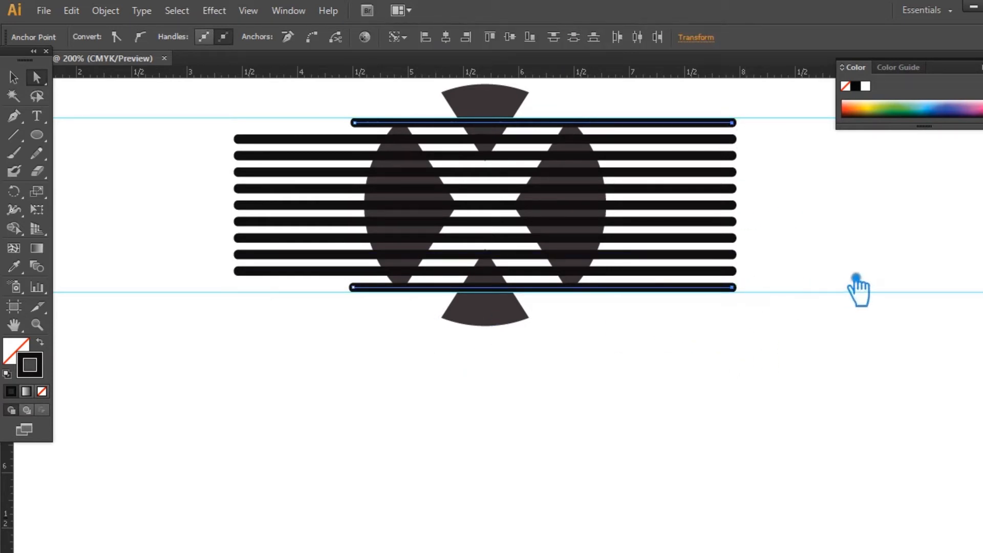
Move the right anchor points of the top and bottom lines inward to just outside the circle's right edge
{"action": "key", "text": "Left"}
{"action": "key", "text": "Left"}
{"action": "key", "text": "Left"}
{"action": "key", "text": "Left"}
{"action": "key", "text": "Left"}
{"action": "key", "text": "Left"}
{"action": "key", "text": "Left"}
{"action": "key", "text": "Left"}
{"action": "key", "text": "Left"}
{"action": "key", "text": "Left"}
{"action": "key", "text": "Left"}
{"action": "key", "text": "Left"}
{"action": "key", "text": "Left"}
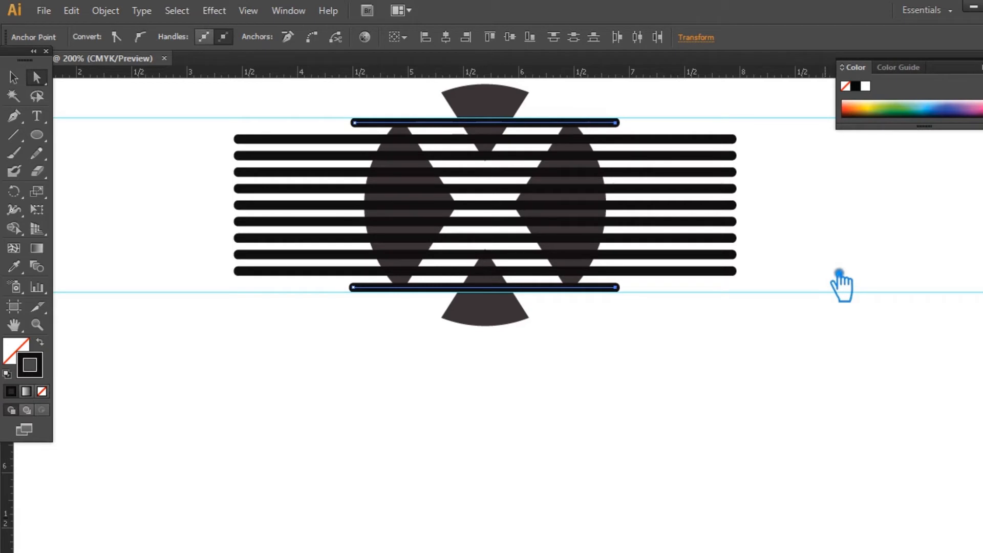
Move the left anchor points of the second and second-to-last lines inward, leaving them slightly longer than the outermost lines
{"action": "left_click", "coordinate": [238, 139]}
{"action": "left_click", "coordinate": [238, 270], "text": "shift"}
{"action": "key", "text": "Right"}
{"action": "key", "text": "Right"}
{"action": "key", "text": "Right"}
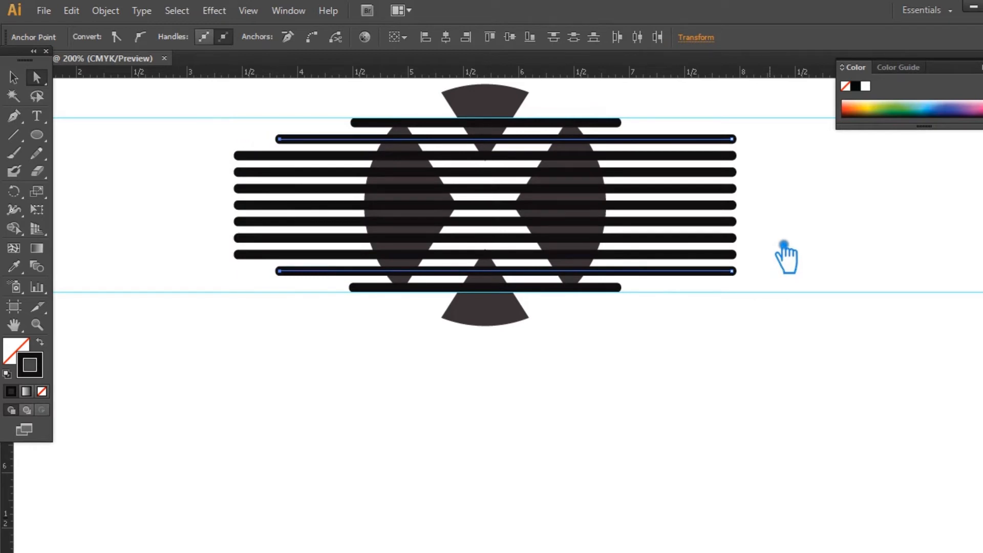
{"action": "key", "text": "Right"}
{"action": "key", "text": "Right"}
{"action": "key", "text": "Right"}
{"action": "key", "text": "Right"}
{"action": "key", "text": "Right"}
{"action": "key", "text": "Right"}
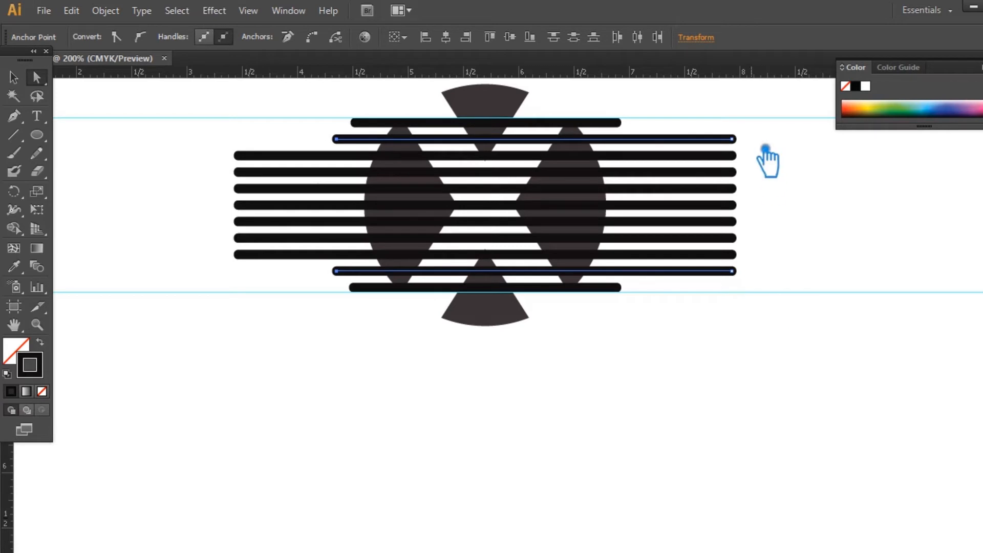
Move the right anchor points of the second and second-to-last lines inward, leaving them slightly longer than the outermost lines
{"action": "left_click", "coordinate": [732, 138]}
{"action": "left_click", "coordinate": [733, 271], "text": "shift"}
{"action": "key", "text": "Left"}
{"action": "key", "text": "Left"}
{"action": "key", "text": "Left"}
{"action": "key", "text": "Left"}
{"action": "key", "text": "Left"}
{"action": "key", "text": "Left"}
{"action": "key", "text": "Left"}
{"action": "key", "text": "Left"}
{"action": "key", "text": "Left"}
{"action": "key", "text": "Left"}
{"action": "key", "text": "Left"}
{"action": "key", "text": "Left"}
{"action": "key", "text": "Left"}
{"action": "key", "text": "Left"}
{"action": "key", "text": "Left"}
{"action": "key", "text": "Left"}
{"action": "key", "text": "Left"}
{"action": "key", "text": "Left"}
{"action": "key", "text": "Left"}
{"action": "key", "text": "Left"}
{"action": "key", "text": "Left"}
{"action": "key", "text": "Left"}
{"action": "key", "text": "Left"}
{"action": "key", "text": "Left"}
{"action": "key", "text": "Left"}
{"action": "key", "text": "Left"}
{"action": "key", "text": "Left"}
{"action": "key", "text": "Left"}
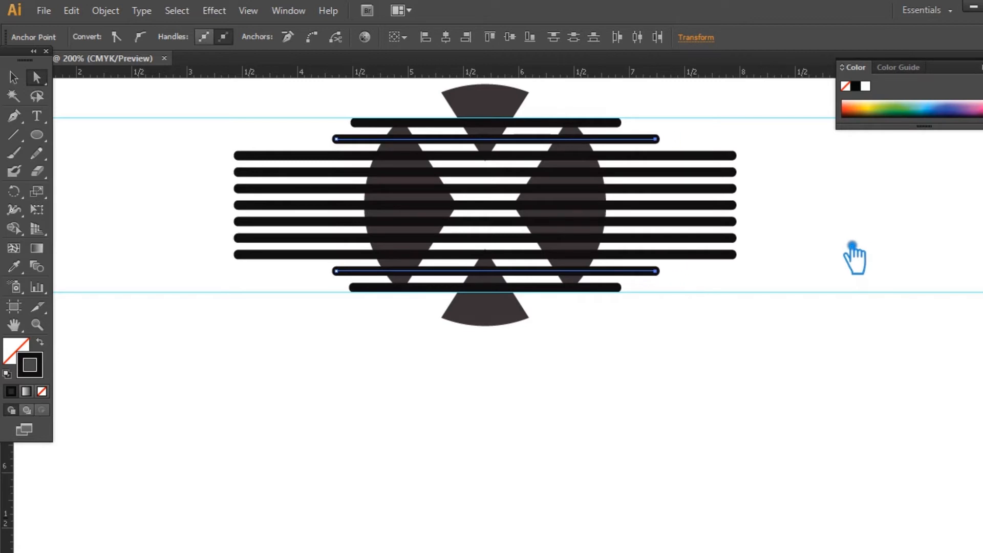
Move the right anchor points of the third and third-to-last lines inward to just beyond the ends of the second lines
{"action": "left_click", "coordinate": [733, 254]}
{"action": "left_click", "coordinate": [744, 159], "text": "shift"}
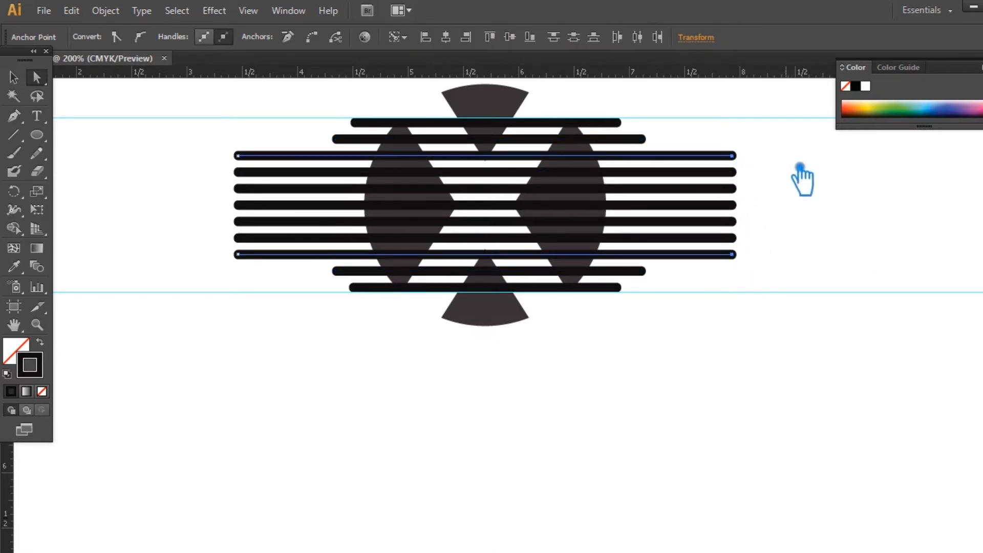
{"action": "key", "text": "Left"}
{"action": "key", "text": "Left"}
{"action": "key", "text": "Left"}
{"action": "key", "text": "Left"}
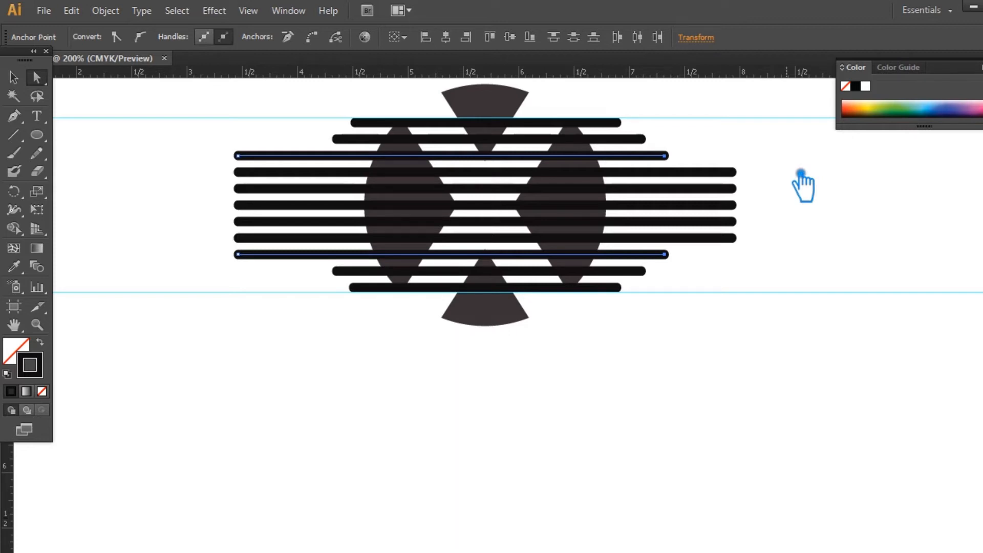
Move the left anchor points of the third and third-to-last lines inward, leaving them slightly longer than the second lines
{"action": "left_click", "coordinate": [238, 155], "text": "shift"}
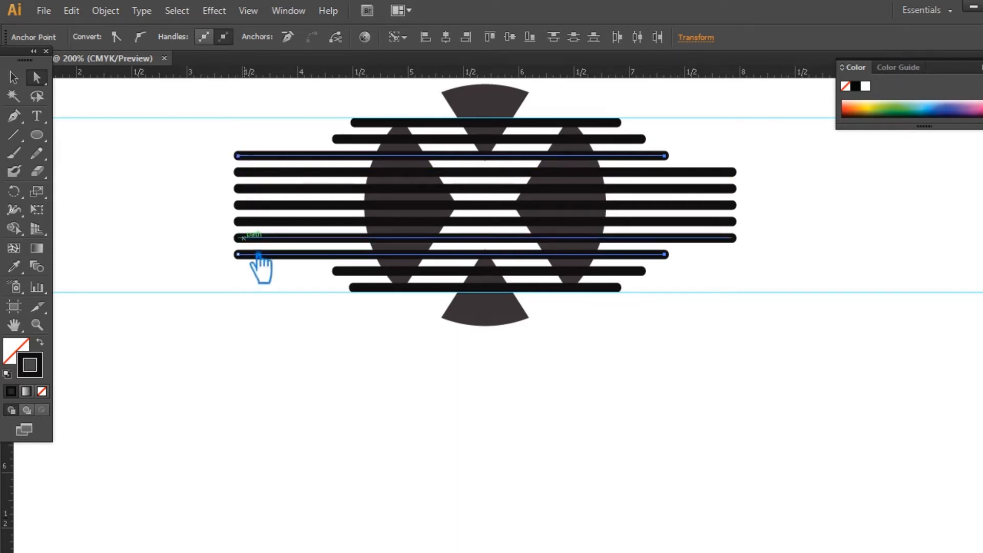
{"action": "left_click", "coordinate": [230, 274]}
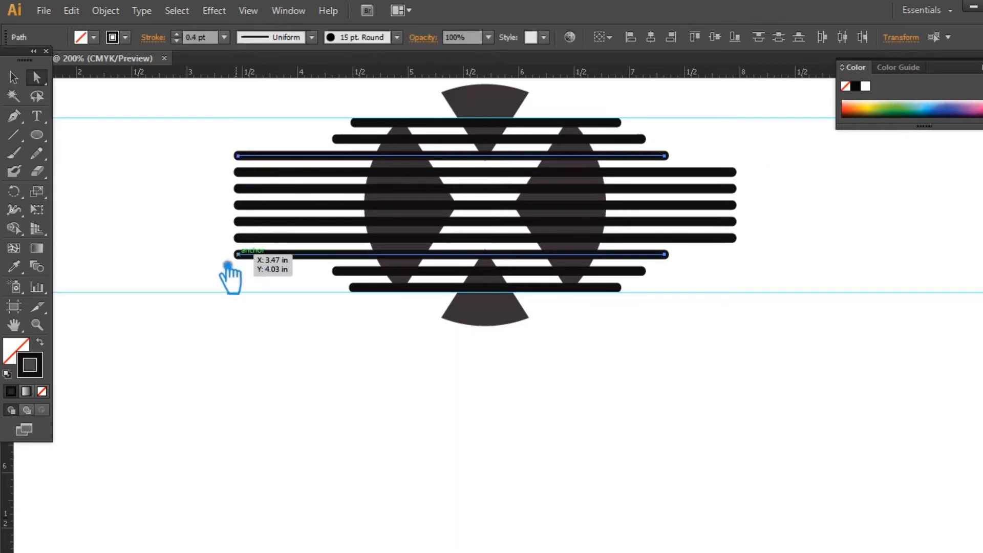
{"action": "left_click", "coordinate": [252, 160]}
{"action": "left_click", "coordinate": [245, 254], "text": "shift"}
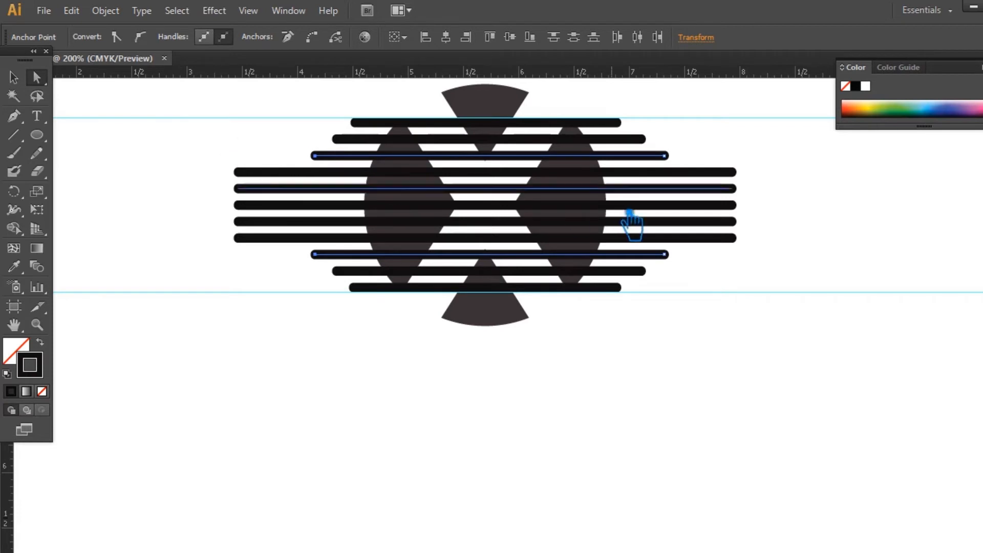
Shorten the fourth and fourth-to-last lines from both ends so they extend slightly beyond the third lines
{"action": "left_click", "coordinate": [259, 189], "text": "shift"}
{"action": "left_click", "coordinate": [248, 238]}
{"action": "left_click", "coordinate": [256, 173], "text": "shift"}
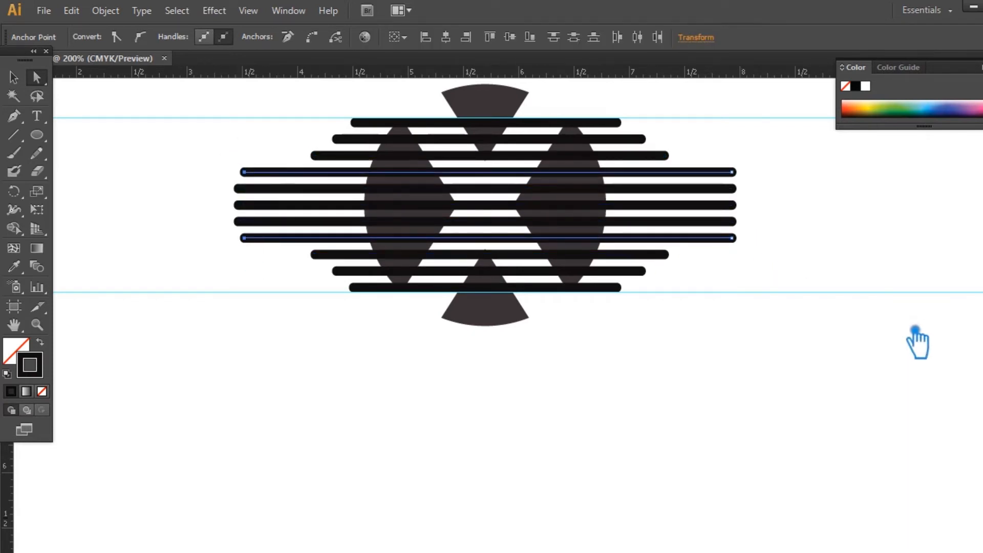
{"action": "key", "text": "Right"}
{"action": "key", "text": "Right"}
{"action": "key", "text": "Right"}
{"action": "key", "text": "Right"}
{"action": "key", "text": "Right"}
{"action": "key", "text": "Right"}
{"action": "key", "text": "Right"}
{"action": "key", "text": "Right"}
{"action": "key", "text": "Right"}
{"action": "key", "text": "Right"}
{"action": "key", "text": "Right"}
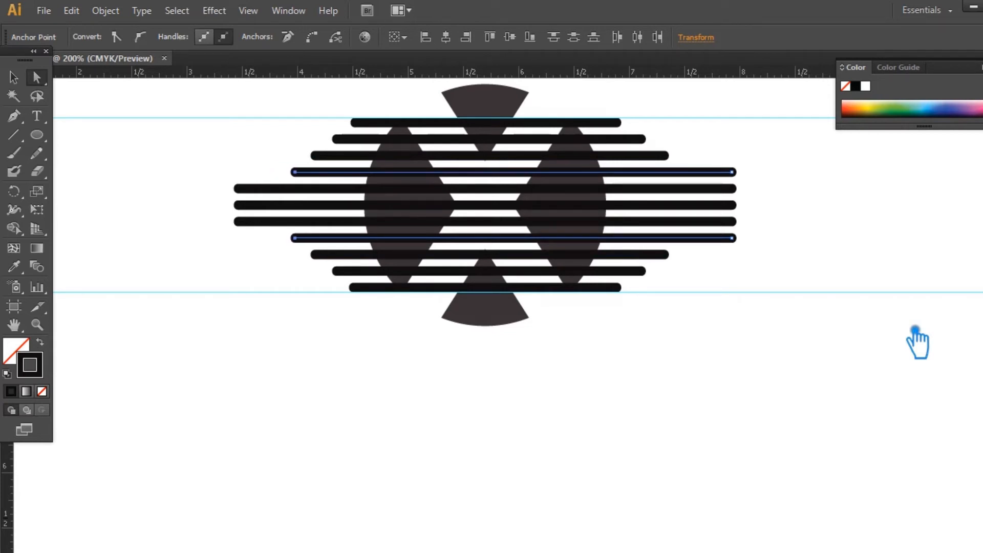
{"action": "left_click", "coordinate": [734, 173]}
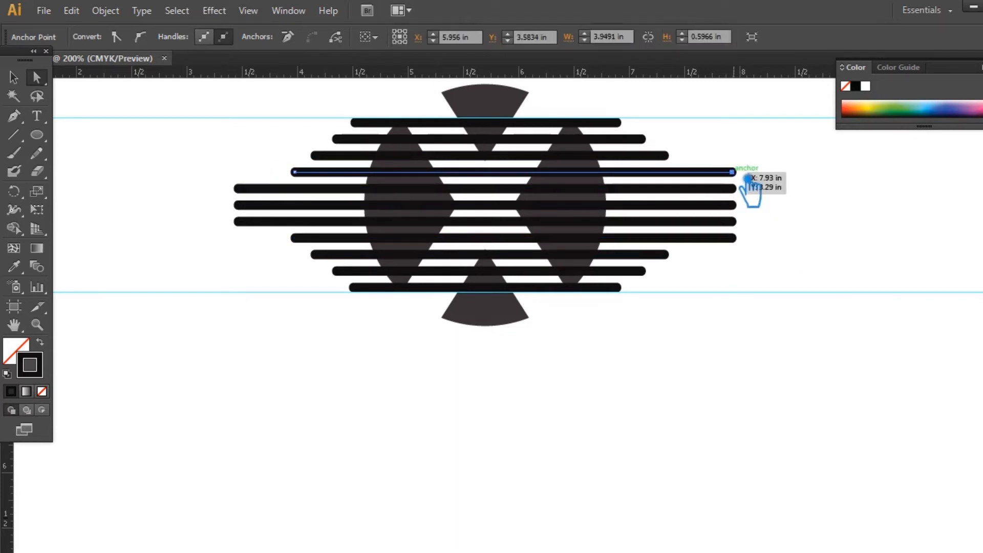
{"action": "left_click", "coordinate": [733, 238], "text": "shift"}
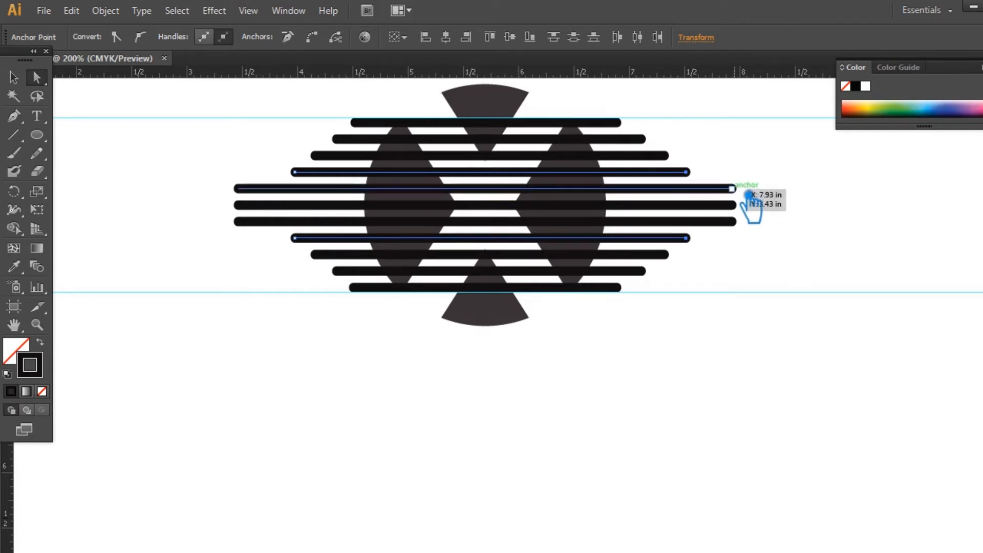
Move the right anchor points of the lines directly above and below the middle line inward to slightly beyond the fourth lines
{"action": "left_click", "coordinate": [749, 194]}
{"action": "left_click", "coordinate": [748, 227], "text": "shift"}
{"action": "key", "text": "Left"}
{"action": "key", "text": "Left"}
{"action": "key", "text": "Left"}
{"action": "key", "text": "Left"}
{"action": "key", "text": "Left"}
{"action": "key", "text": "Left"}
{"action": "key", "text": "Left"}
{"action": "key", "text": "Left"}
{"action": "key", "text": "Left"}
{"action": "key", "text": "Left"}
{"action": "key", "text": "Left"}
{"action": "key", "text": "Left"}
{"action": "key", "text": "Left"}
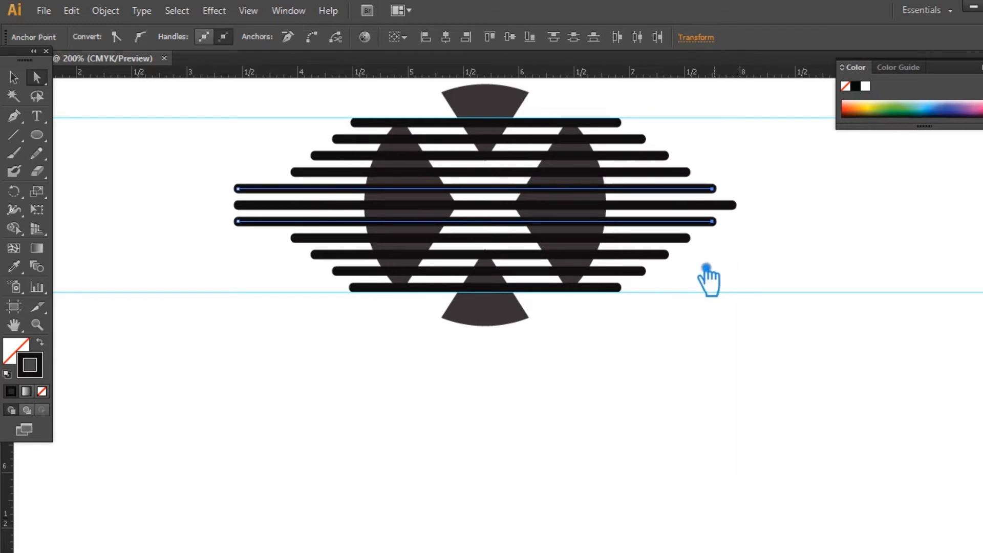
Move the left anchor points of the lines adjacent to the middle line inward and nudge both lines slightly left
{"action": "left_click", "coordinate": [251, 193]}
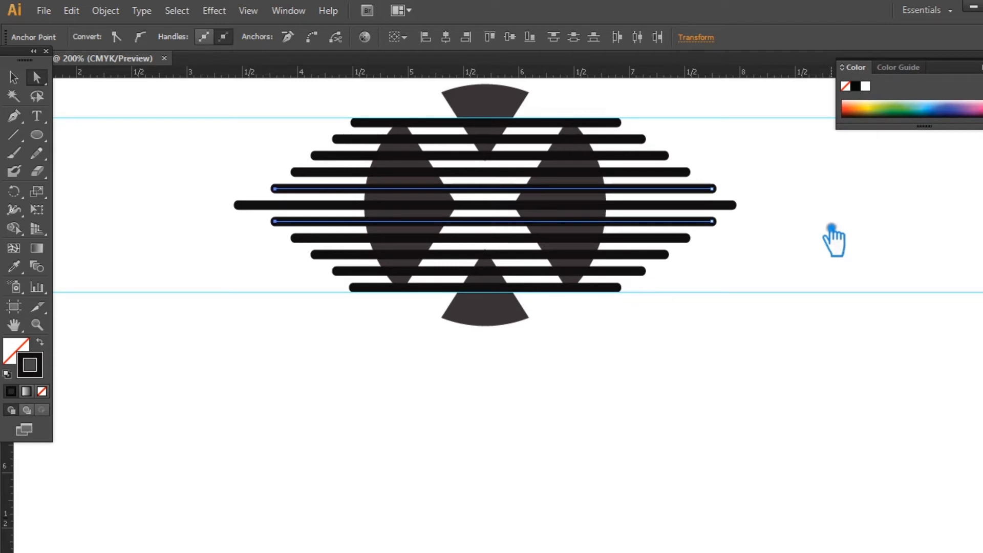
{"action": "left_click", "coordinate": [712, 189], "text": "shift"}
{"action": "left_click", "coordinate": [712, 221], "text": "shift"}
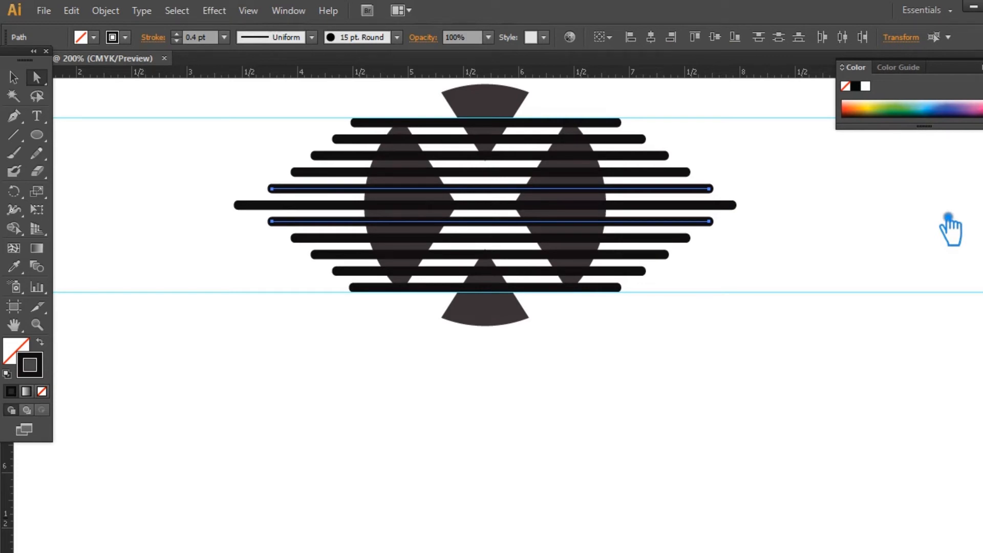
Align all lines and circle segments to a common horizontal center
{"action": "key", "text": "v"}
{"action": "left_click_drag", "start_coordinate": [718, 376], "coordinate": [400, 104]}
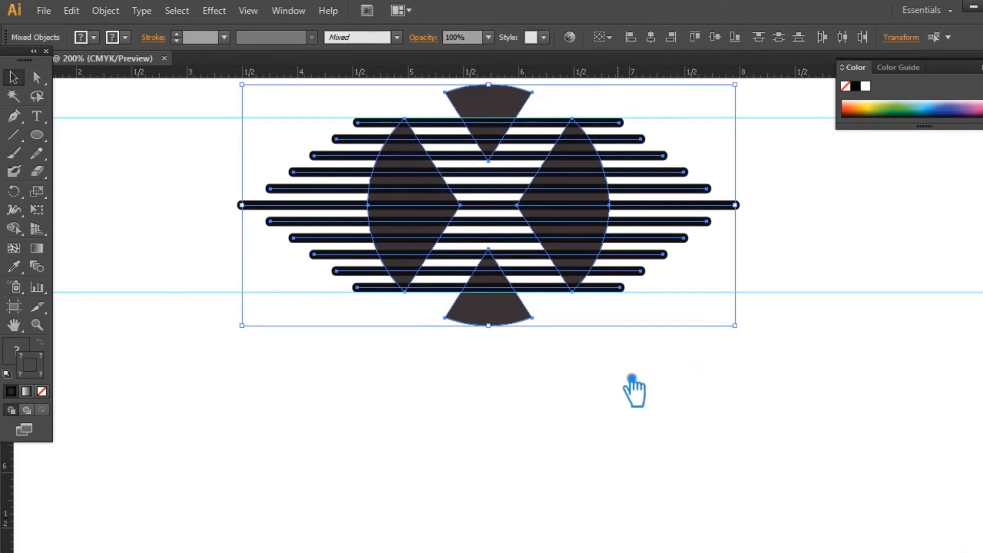
{"action": "left_click", "coordinate": [634, 379]}
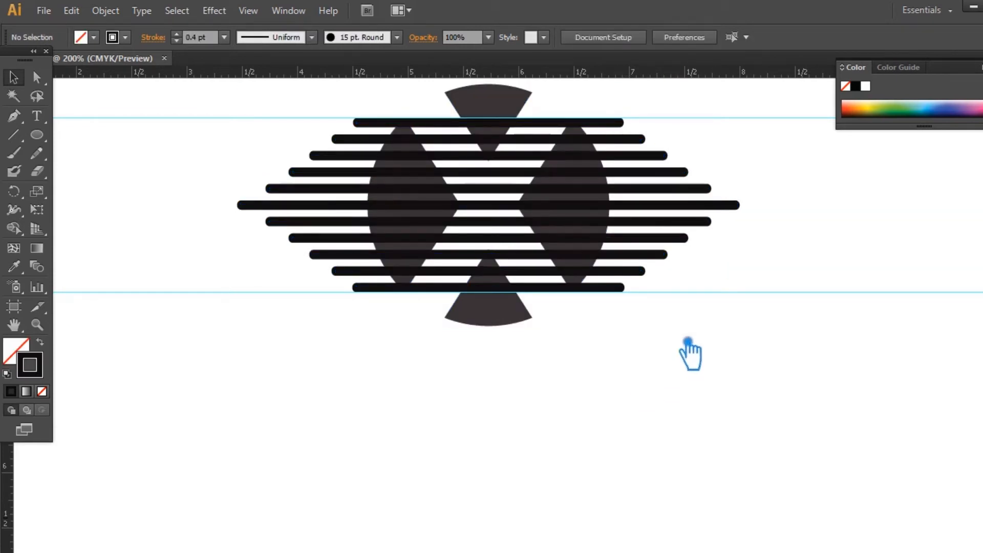
{"action": "key", "text": "s"}
{"action": "key", "text": "v"}
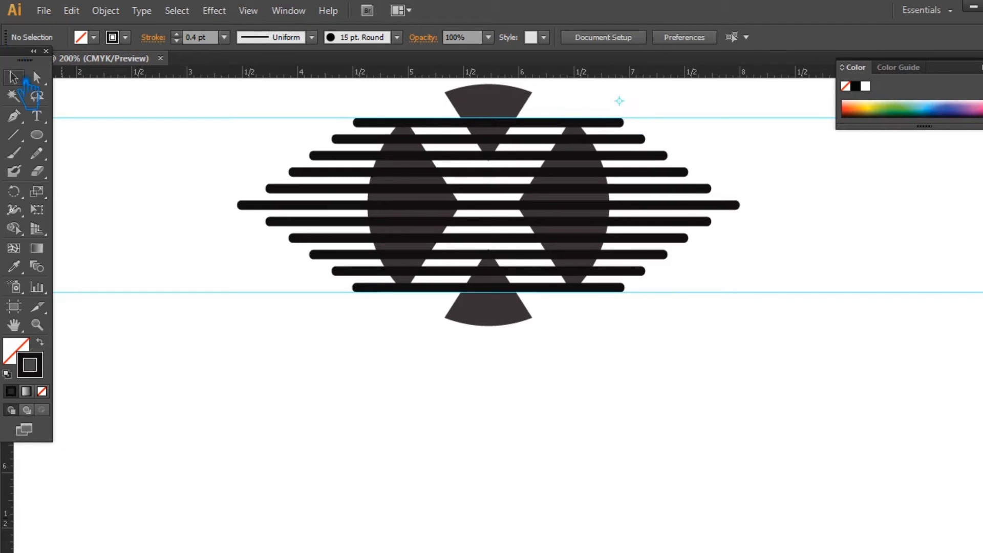
Expand the appearance of all the horizontal lines to turn their brush strokes into filled shapes
{"action": "left_click_drag", "start_coordinate": [796, 346], "coordinate": [622, 114]}
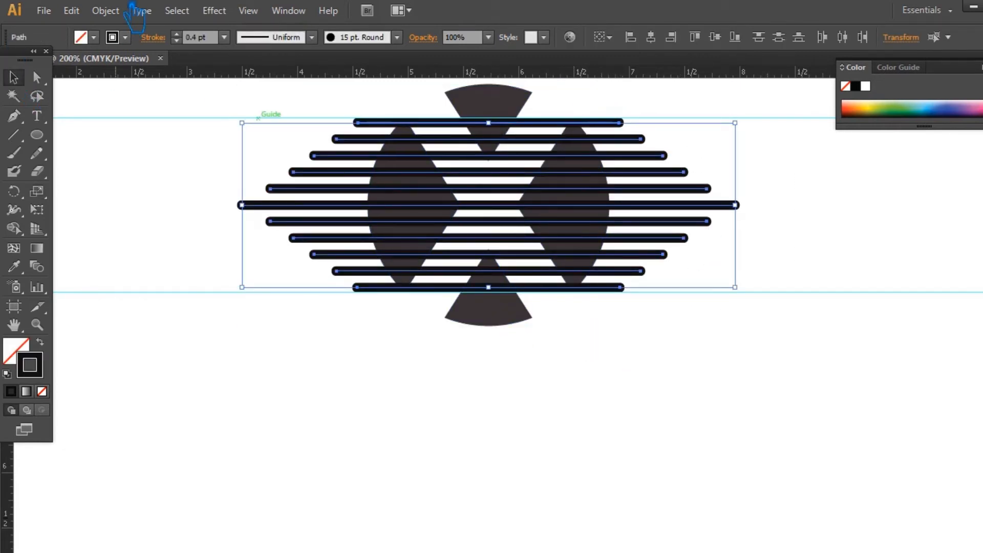
{"action": "left_click", "coordinate": [105, 10]}
{"action": "left_click", "coordinate": [146, 194]}
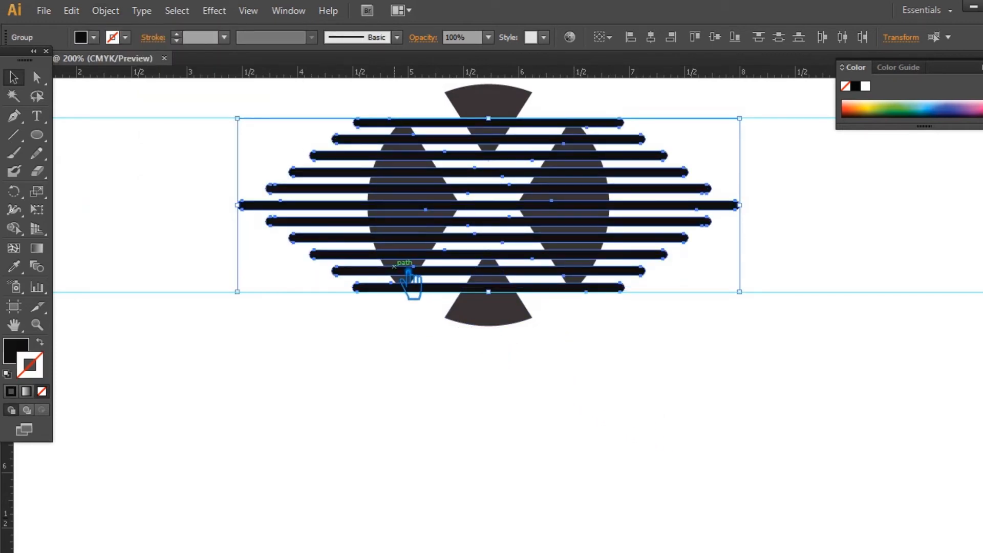
Clear the expanded lines out of the way and group the circle's left and right segments together
{"action": "left_click", "coordinate": [478, 373]}
{"action": "left_click_drag", "start_coordinate": [704, 222], "coordinate": [629, 109]}
{"action": "key", "text": "Delete"}
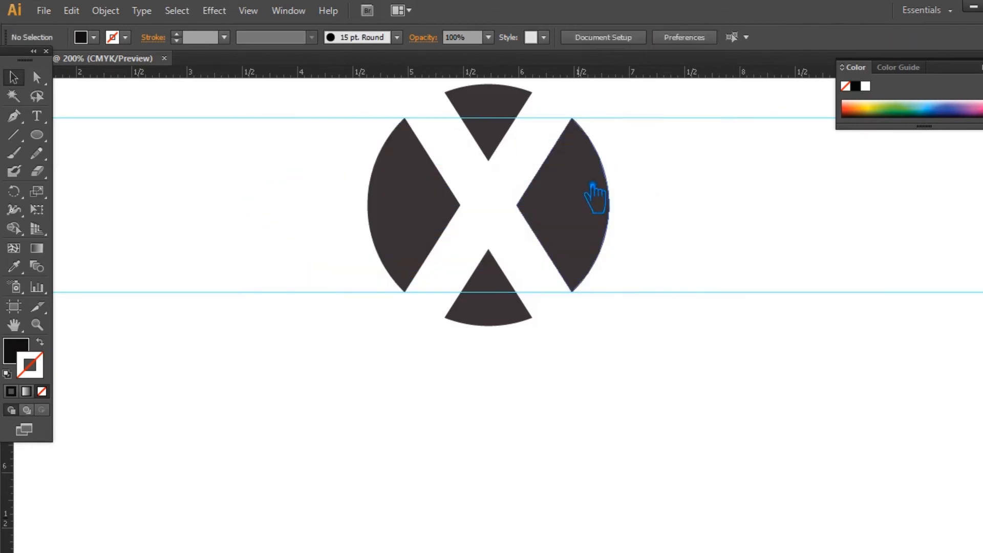
{"action": "right_click", "coordinate": [576, 181]}
{"action": "left_click", "coordinate": [635, 267]}
{"action": "left_click", "coordinate": [704, 250]}
{"action": "left_click", "coordinate": [574, 217]}
{"action": "left_click", "coordinate": [402, 215], "text": "shift"}
{"action": "key", "text": "ctrl+g"}
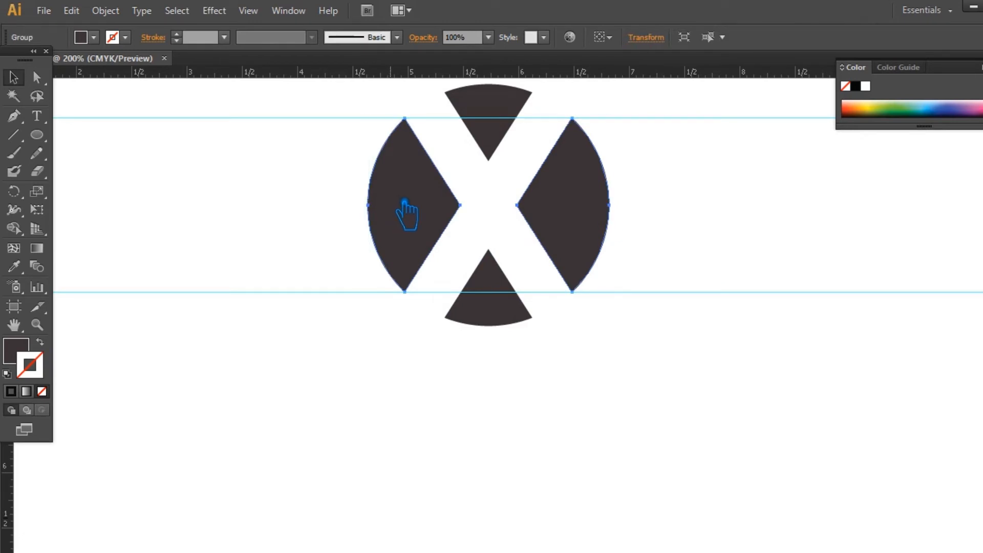
{"action": "key", "text": "ctrl+shift+a"}
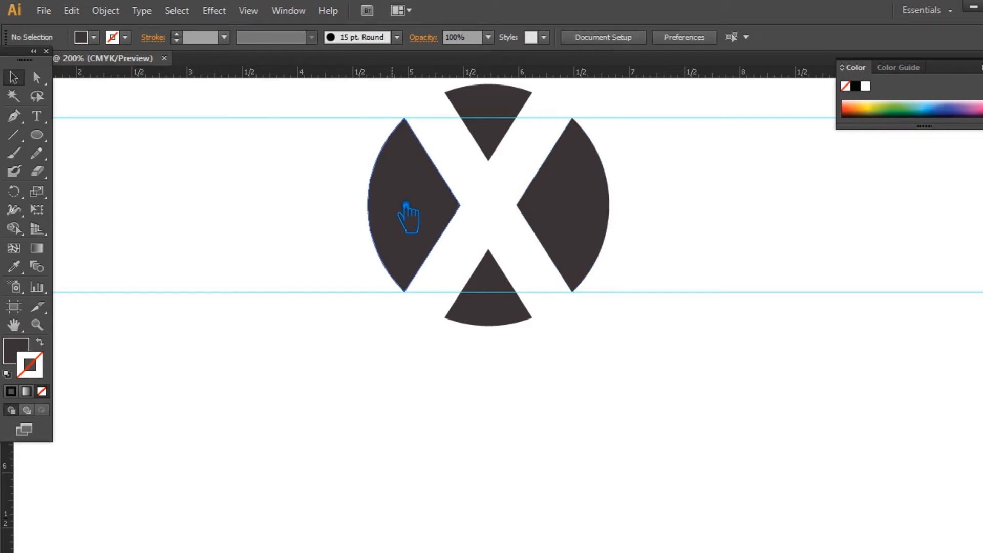
Restore the removed lines over the circle segments and clear the selection
{"action": "key", "text": "ctrl+z"}
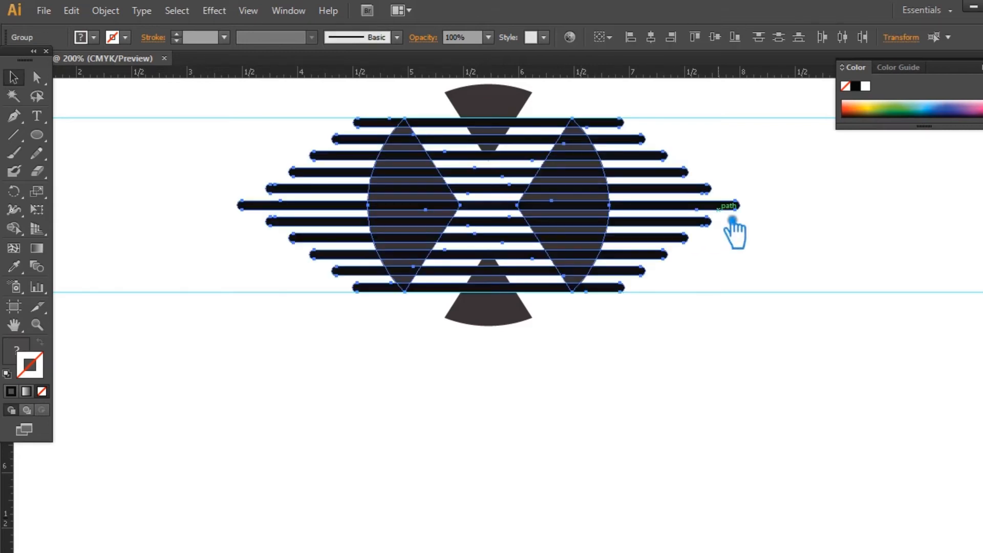
{"action": "left_click_drag", "start_coordinate": [789, 325], "coordinate": [594, 115]}
{"action": "left_click_drag", "start_coordinate": [806, 347], "coordinate": [625, 115]}
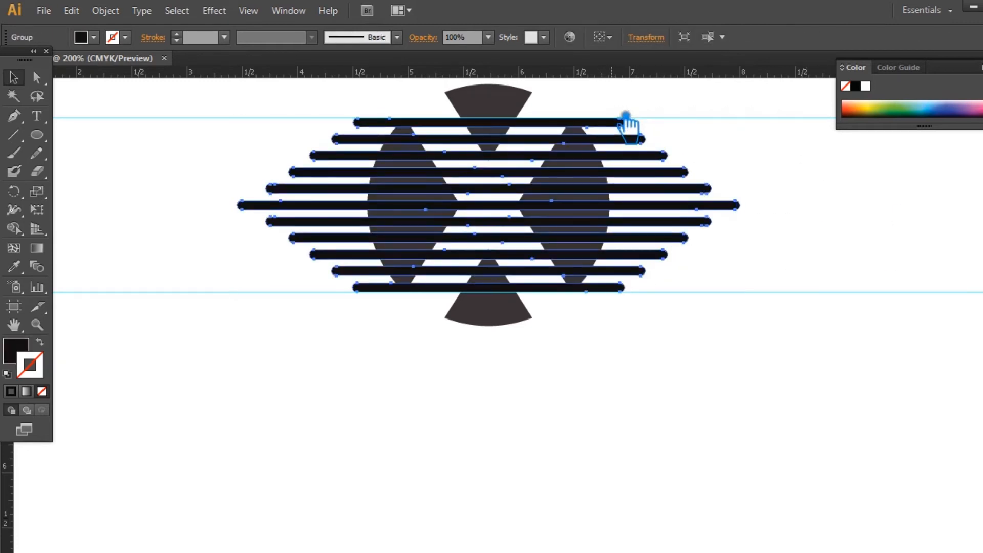
{"action": "left_click", "coordinate": [827, 282]}
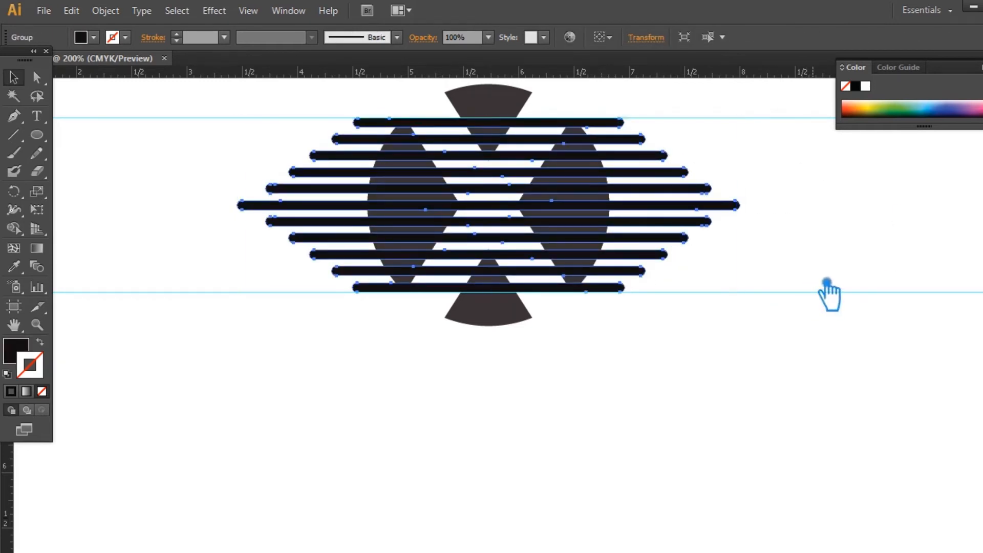
{"action": "left_click", "coordinate": [827, 284]}
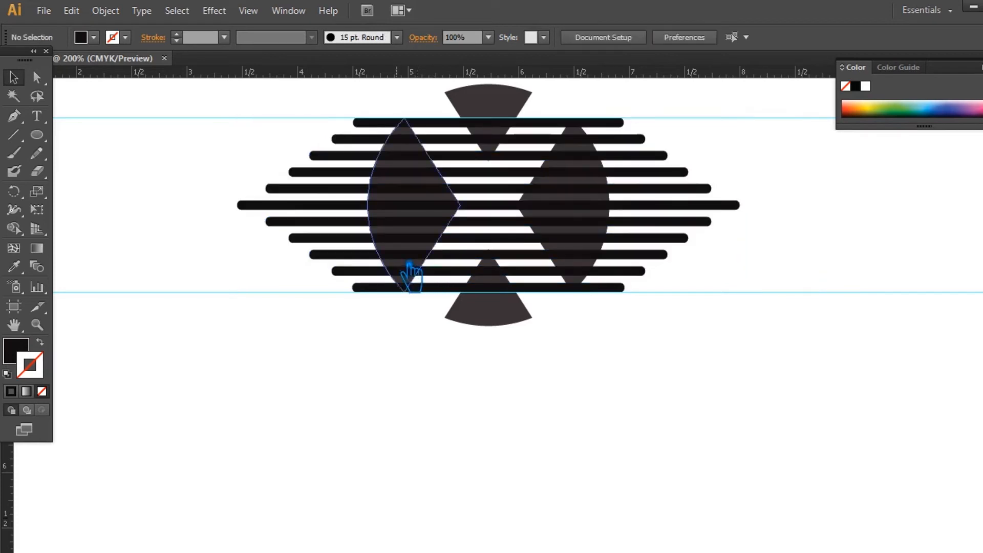
{"action": "left_click", "coordinate": [409, 254]}
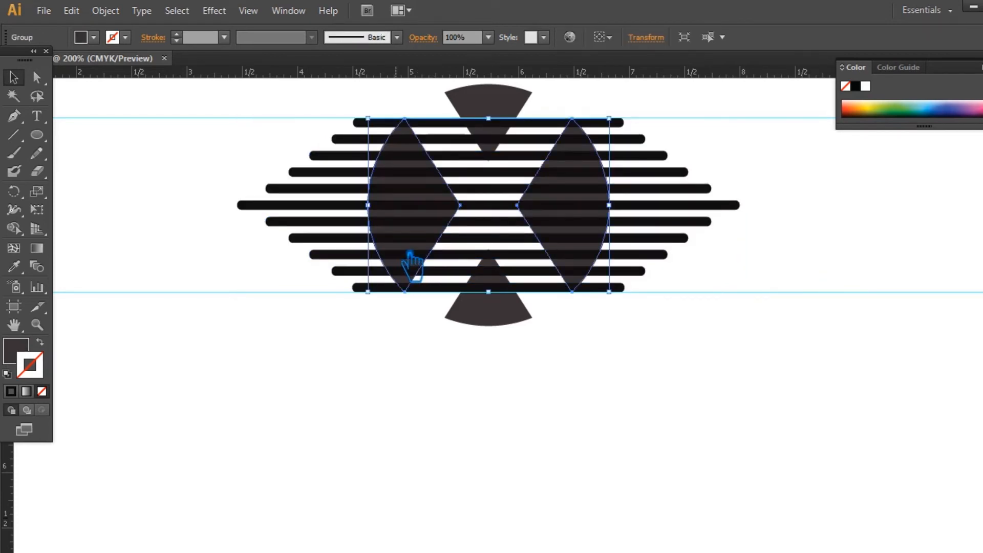
{"action": "key", "text": "ctrl+shift+a"}
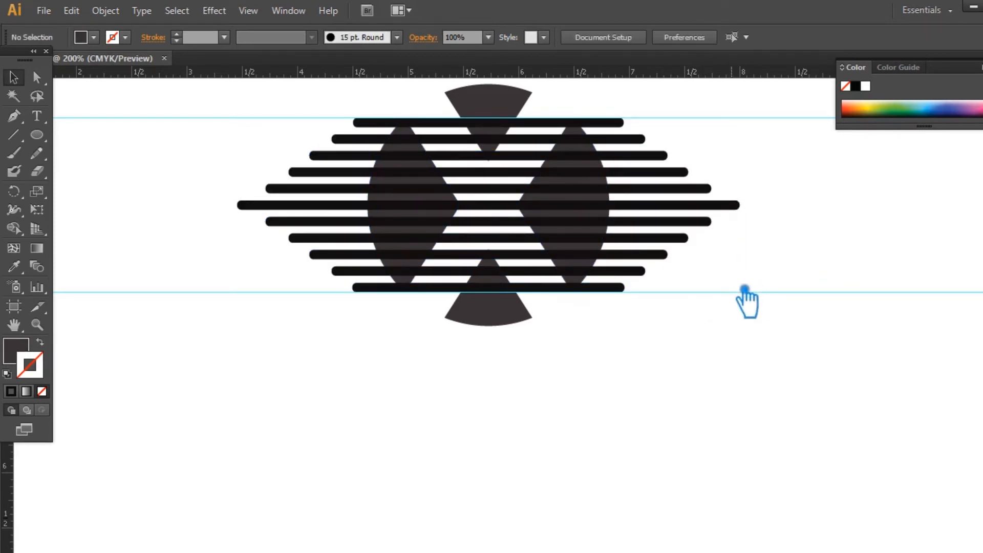
Divide the lines along the left and right circle segments and delete the pieces inside the circle, keeping the segments solid
{"action": "left_click_drag", "start_coordinate": [441, 143], "coordinate": [445, 277]}
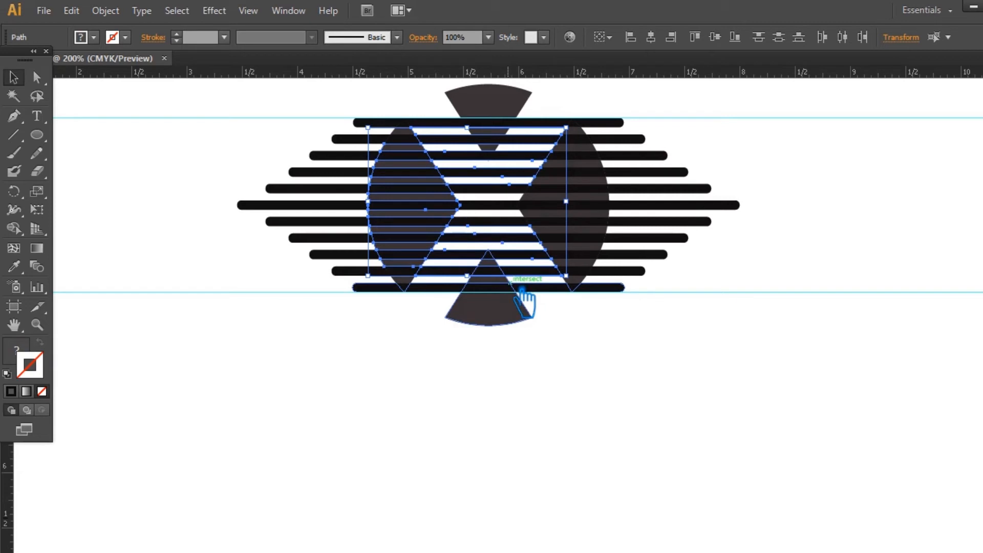
{"action": "key", "text": "Delete"}
{"action": "left_click_drag", "start_coordinate": [440, 172], "coordinate": [506, 235]}
{"action": "key", "text": "Delete"}
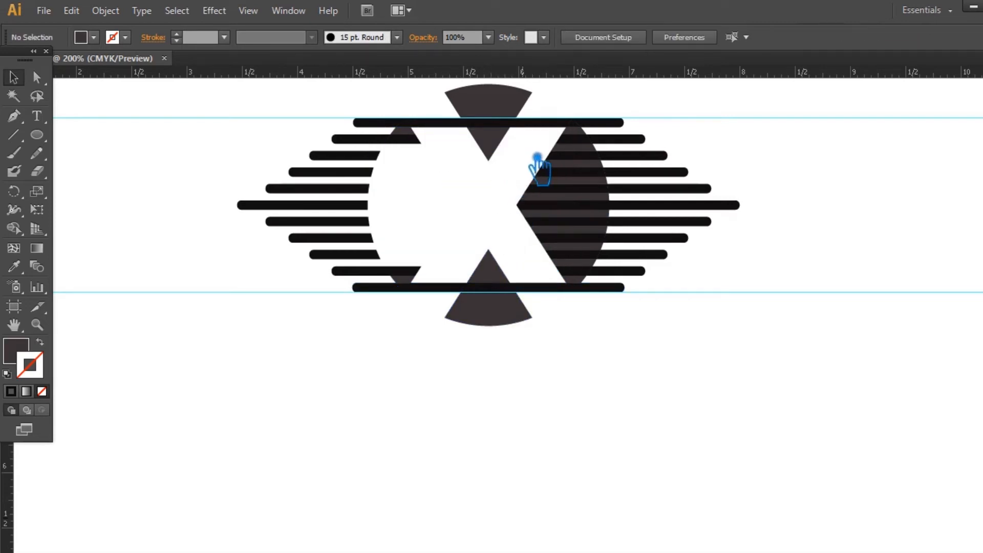
{"action": "key", "text": "ctrl+plus"}
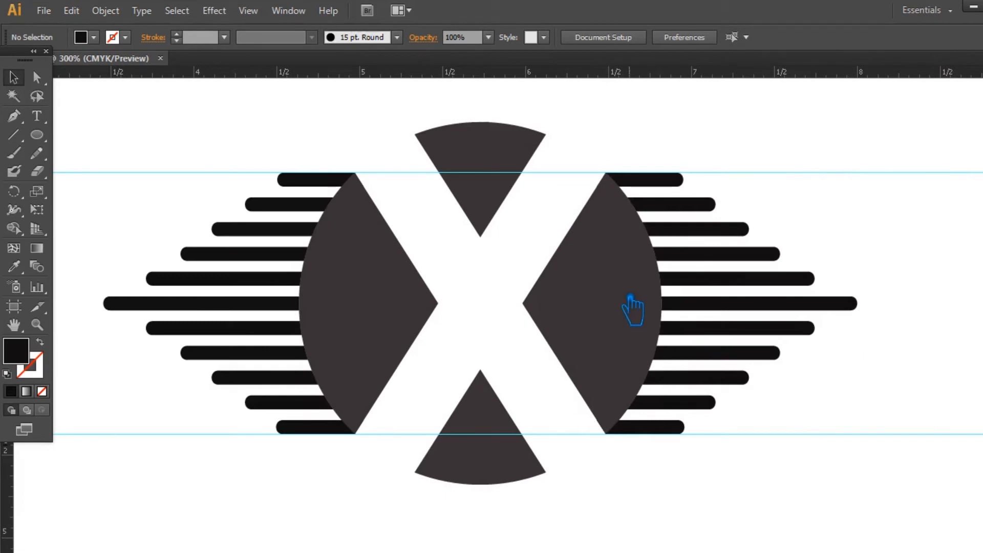
Offset the path of the grouped left and right circle segments by 0.05 in, with the preview on
{"action": "left_click", "coordinate": [630, 298]}
{"action": "key", "text": "ctrl+shift+b"}
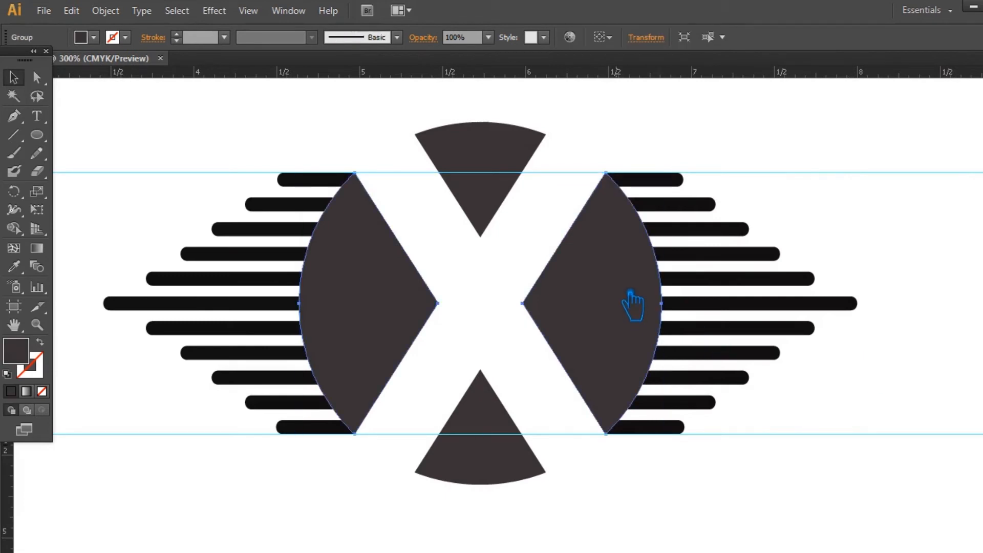
{"action": "key", "text": "ctrl+shift+a"}
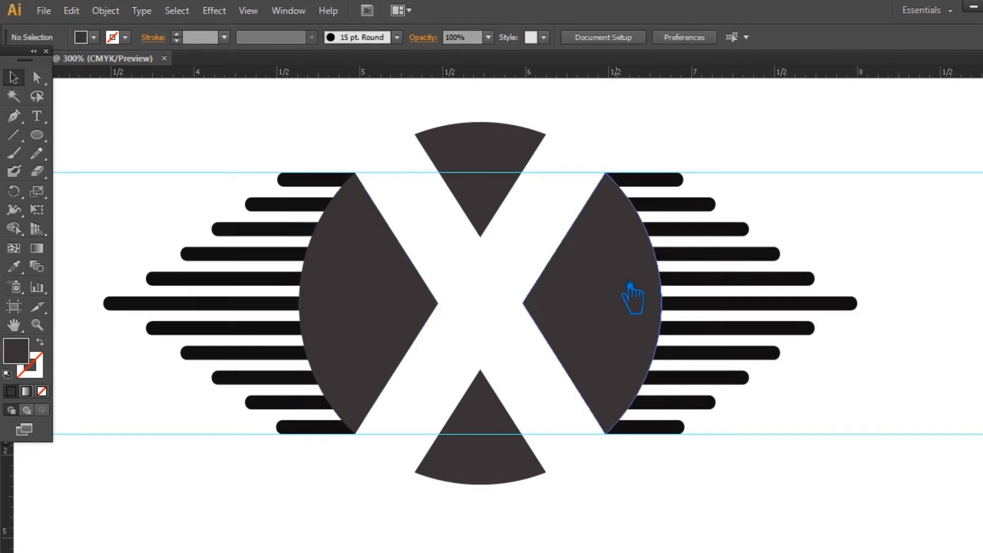
{"action": "left_click", "coordinate": [630, 298]}
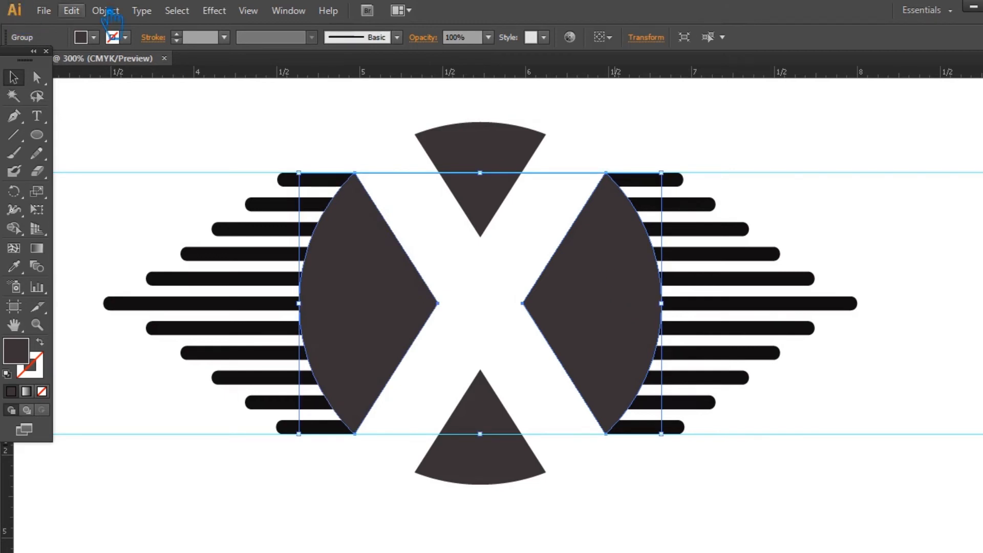
{"action": "left_click", "coordinate": [107, 11]}
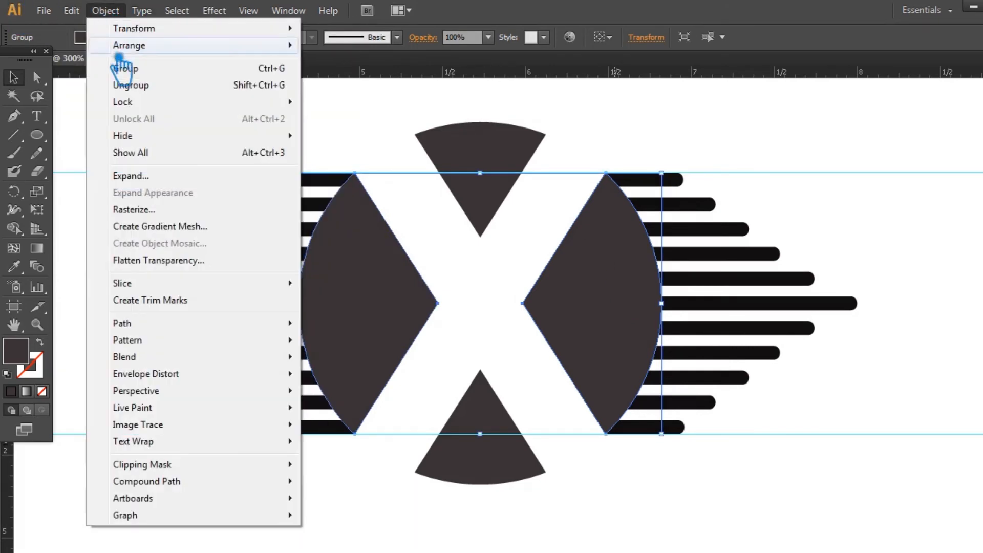
{"action": "mouse_move", "coordinate": [212, 323]}
{"action": "left_click", "coordinate": [363, 311]}
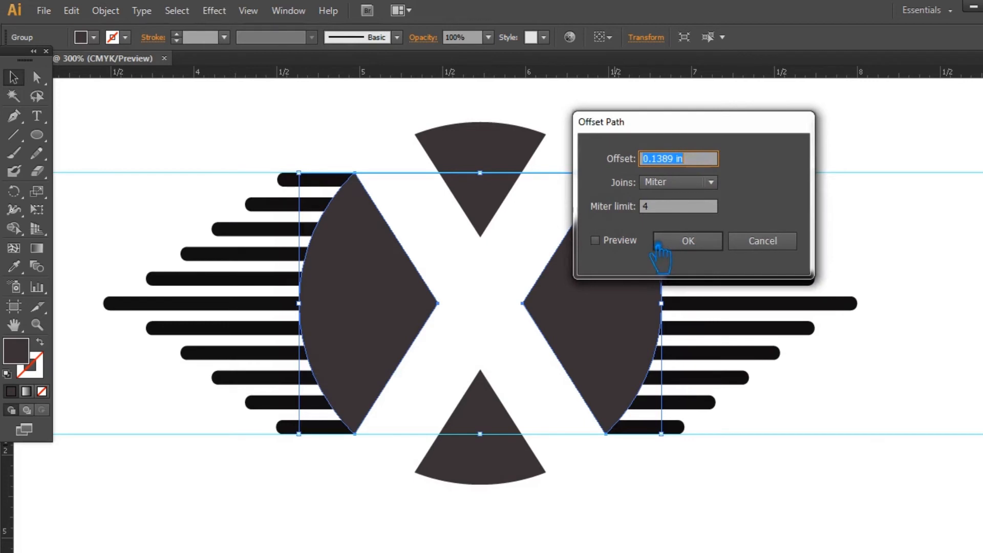
{"action": "left_click", "coordinate": [609, 246]}
{"action": "left_click", "coordinate": [677, 159]}
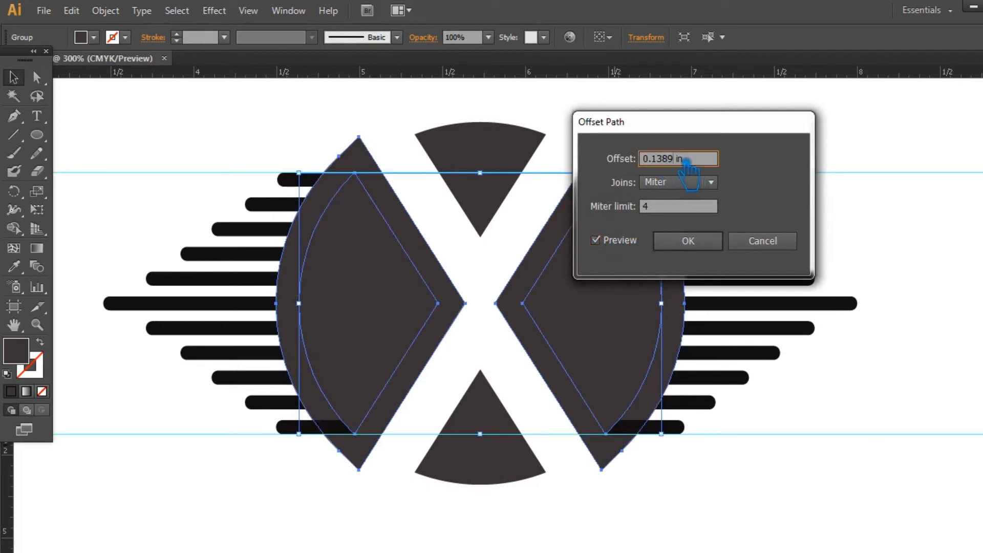
{"action": "type", "text": "0"}
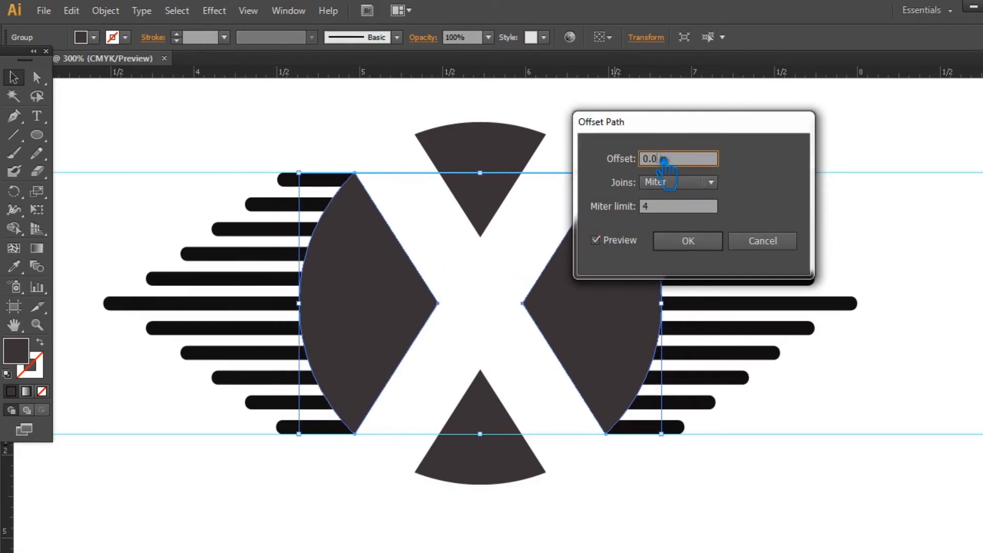
{"action": "type", "text": "5"}
{"action": "left_click", "coordinate": [706, 238]}
{"action": "left_click", "coordinate": [896, 396]}
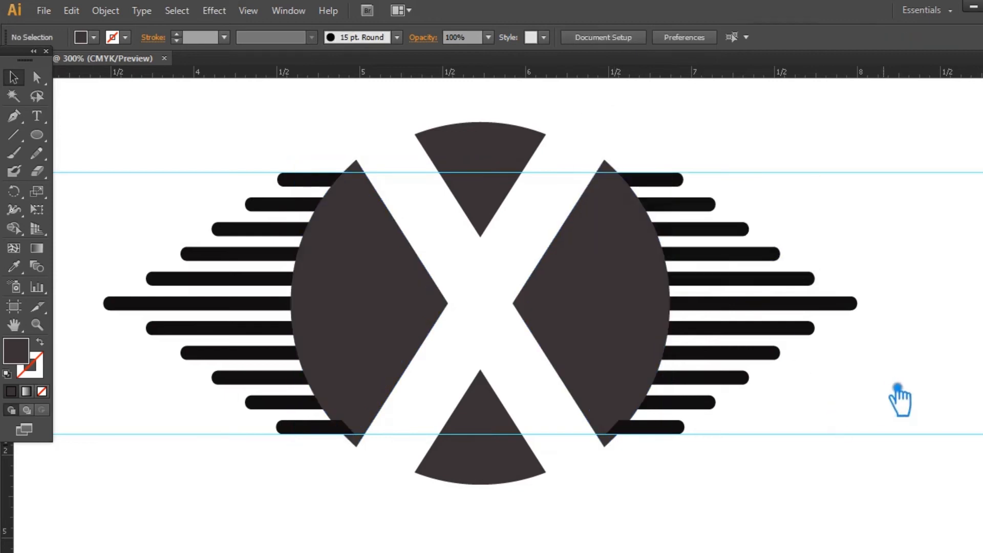
Send the lowest line on each side behind the offset circle segments and clear the selection
{"action": "left_click", "coordinate": [687, 431]}
{"action": "left_click", "coordinate": [343, 430], "text": "shift"}
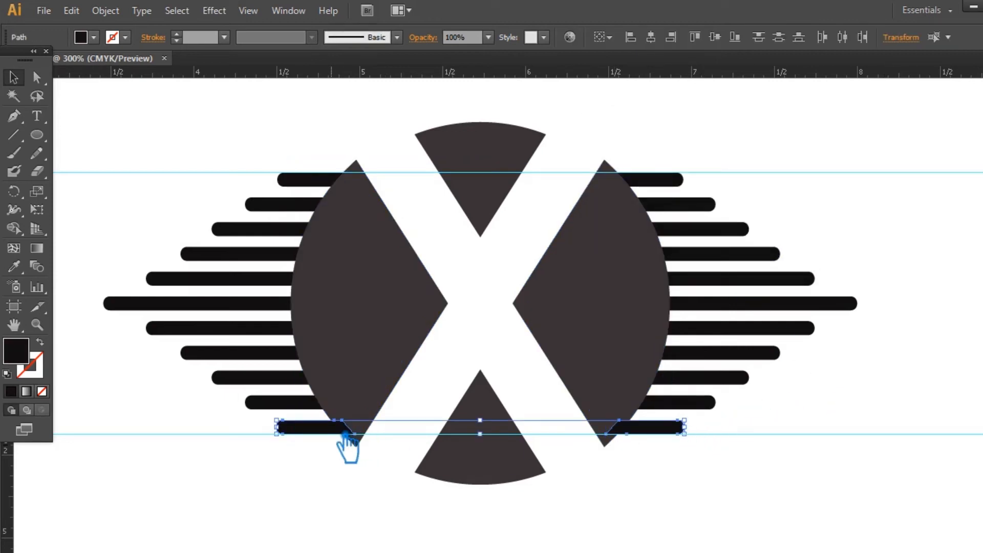
{"action": "left_click", "coordinate": [872, 453]}
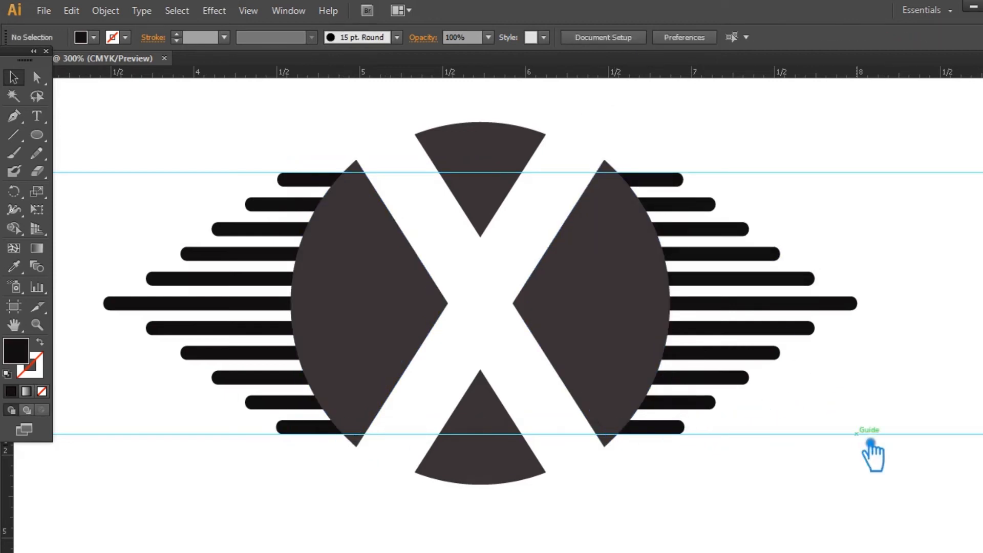
Divide the horizontal lines on both sides along the offset segments and ungroup the resulting pieces
{"action": "left_click_drag", "start_coordinate": [789, 481], "coordinate": [677, 135]}
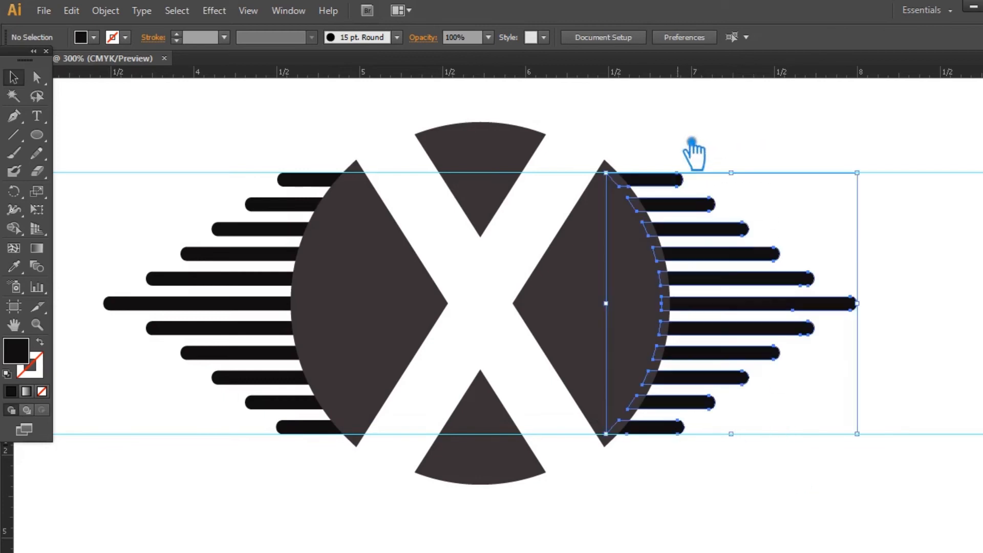
{"action": "left_click", "coordinate": [736, 149]}
{"action": "left_click_drag", "start_coordinate": [150, 104], "coordinate": [287, 476]}
{"action": "left_click_drag", "start_coordinate": [305, 504], "coordinate": [303, 507]}
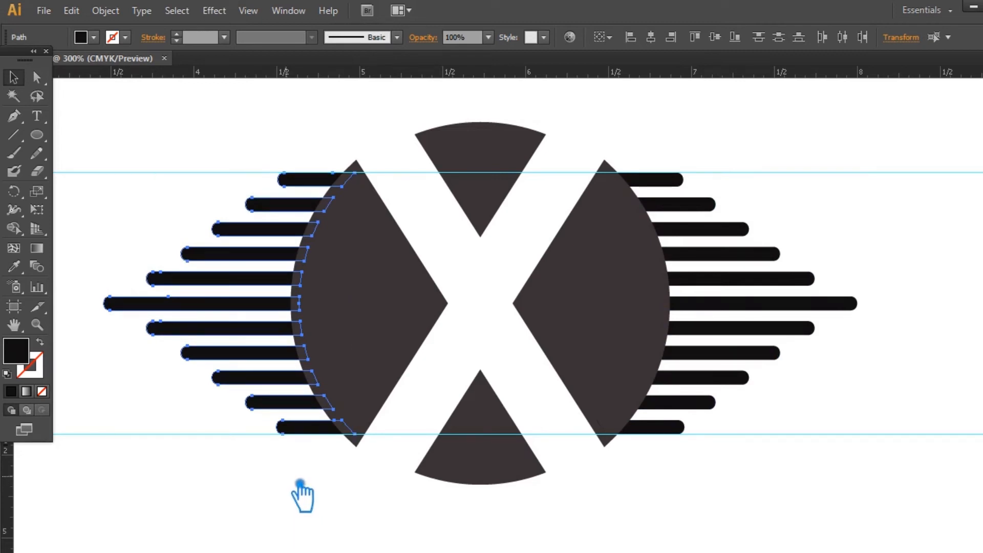
{"action": "left_click_drag", "start_coordinate": [913, 255], "coordinate": [200, 309]}
{"action": "key", "text": "ctrl+shift+F9"}
{"action": "left_click", "coordinate": [853, 447]}
{"action": "key", "text": "ctrl+shift+F9"}
{"action": "left_click", "coordinate": [966, 279]}
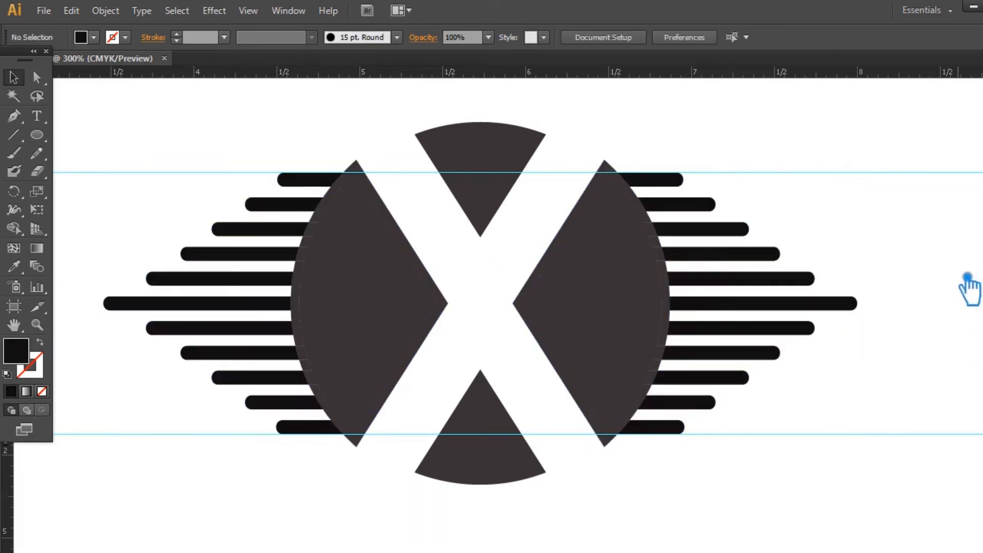
{"action": "right_click", "coordinate": [573, 267]}
{"action": "left_click", "coordinate": [576, 332]}
Clear the large segment pieces from the inside of the circle, keeping the thin arc strips
{"action": "left_click", "coordinate": [519, 265]}
{"action": "left_click", "coordinate": [609, 351]}
{"action": "key", "text": "Delete"}
{"action": "left_click", "coordinate": [345, 282]}
{"action": "key", "text": "Delete"}
Delete the leftover fragments at the inner end of the uppermost line on the circle's left side
{"action": "left_click_drag", "start_coordinate": [370, 185], "coordinate": [360, 181]}
{"action": "key", "text": "Delete"}
{"action": "left_click", "coordinate": [357, 183]}
{"action": "key", "text": "Delete"}
{"action": "left_click", "coordinate": [345, 178]}
{"action": "key", "text": "Delete"}
{"action": "left_click", "coordinate": [355, 176]}
{"action": "key", "text": "Delete"}
{"action": "left_click", "coordinate": [347, 179]}
{"action": "key", "text": "Delete"}
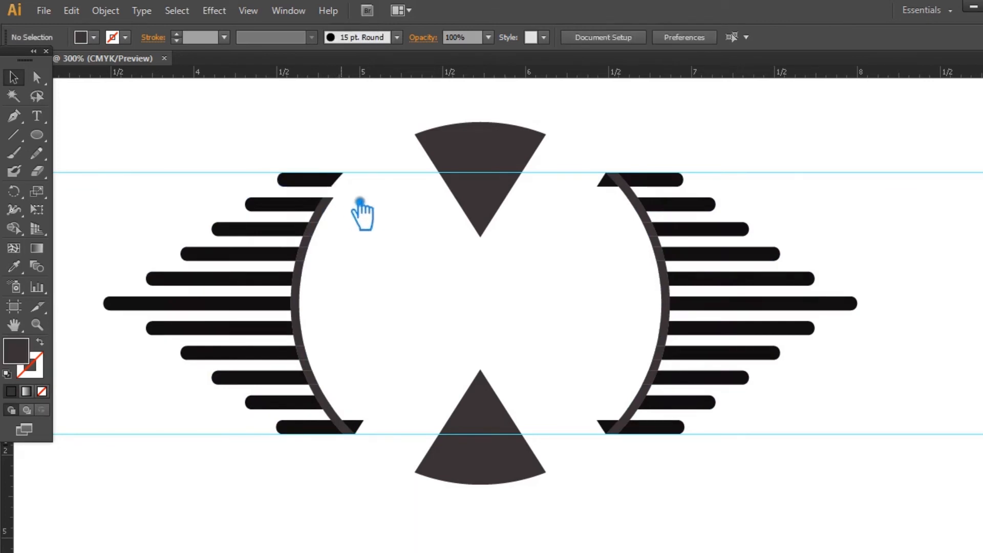
Clear the trimmed horizontal lines on both sides out of the way, leaving the arc strips and corner fragments
{"action": "left_click_drag", "start_coordinate": [149, 132], "coordinate": [294, 468]}
{"action": "key", "text": "Delete"}
{"action": "left_click_drag", "start_coordinate": [863, 506], "coordinate": [684, 122]}
{"action": "key", "text": "Delete"}
{"action": "left_click_drag", "start_coordinate": [763, 473], "coordinate": [606, 136]}
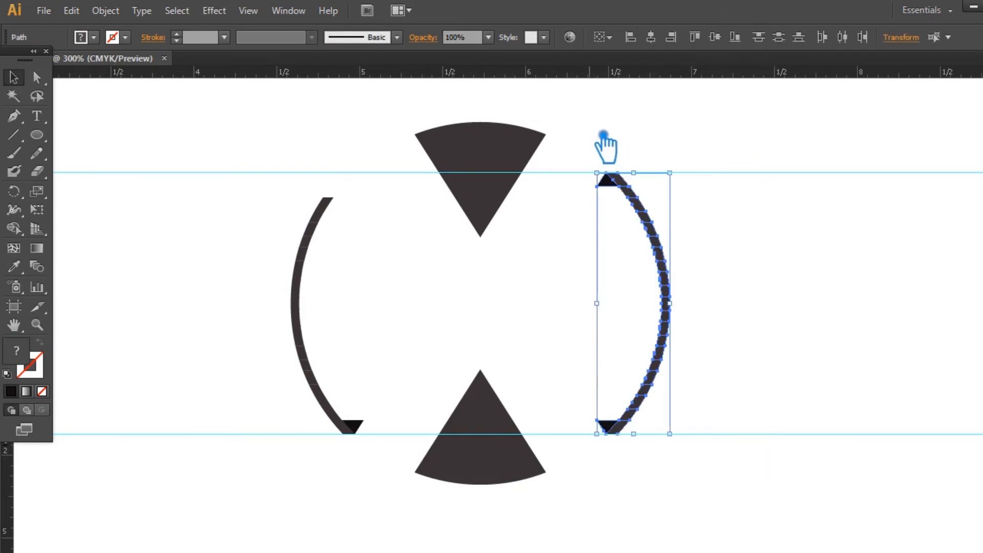
{"action": "left_click", "coordinate": [785, 241]}
Delete the three black triangular fragments at the ends of the arc strips
{"action": "left_click", "coordinate": [609, 182]}
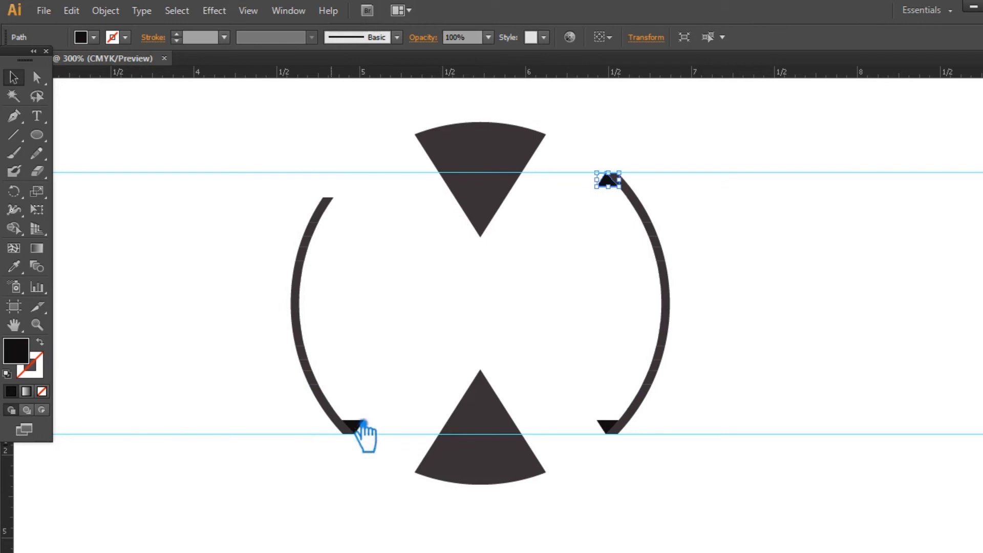
{"action": "left_click", "coordinate": [365, 429], "text": "shift"}
{"action": "left_click", "coordinate": [616, 431], "text": "shift"}
{"action": "key", "text": "Delete"}
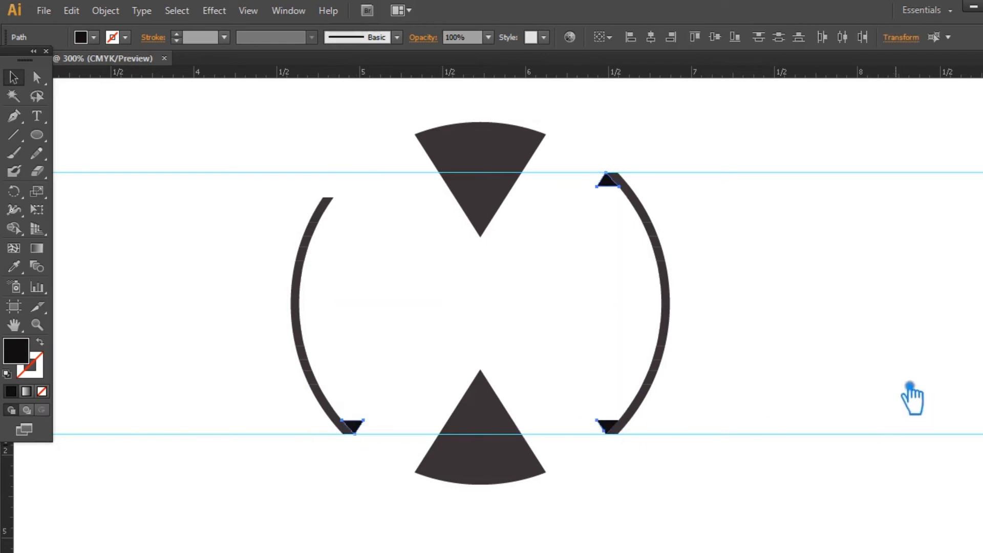
{"action": "key", "text": "Delete"}
{"action": "left_click", "coordinate": [618, 433]}
{"action": "key", "text": "Delete"}
Delete the thin arc strips on both sides and restore the trimmed lines and original circle segments
{"action": "left_click_drag", "start_coordinate": [819, 459], "coordinate": [612, 149]}
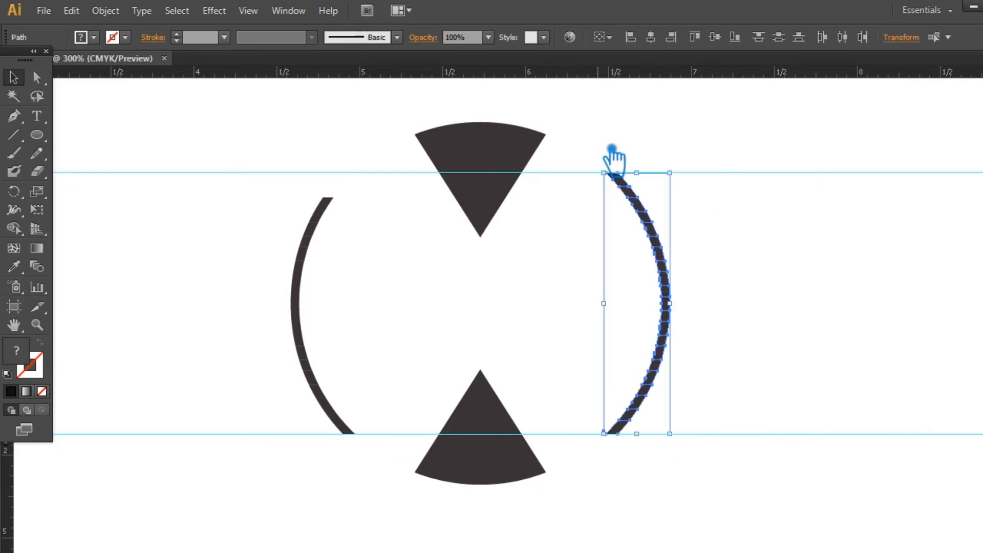
{"action": "key", "text": "Delete"}
{"action": "left_click_drag", "start_coordinate": [204, 154], "coordinate": [373, 476]}
{"action": "key", "text": "Delete"}
{"action": "left_click_drag", "start_coordinate": [808, 502], "coordinate": [226, 131]}
{"action": "left_click", "coordinate": [713, 256]}
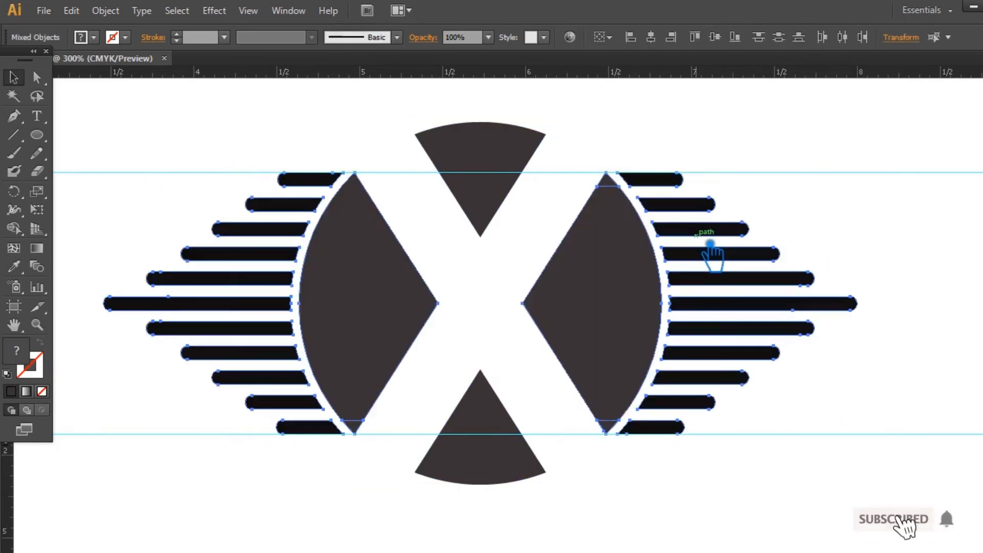
{"action": "left_click", "coordinate": [928, 373]}
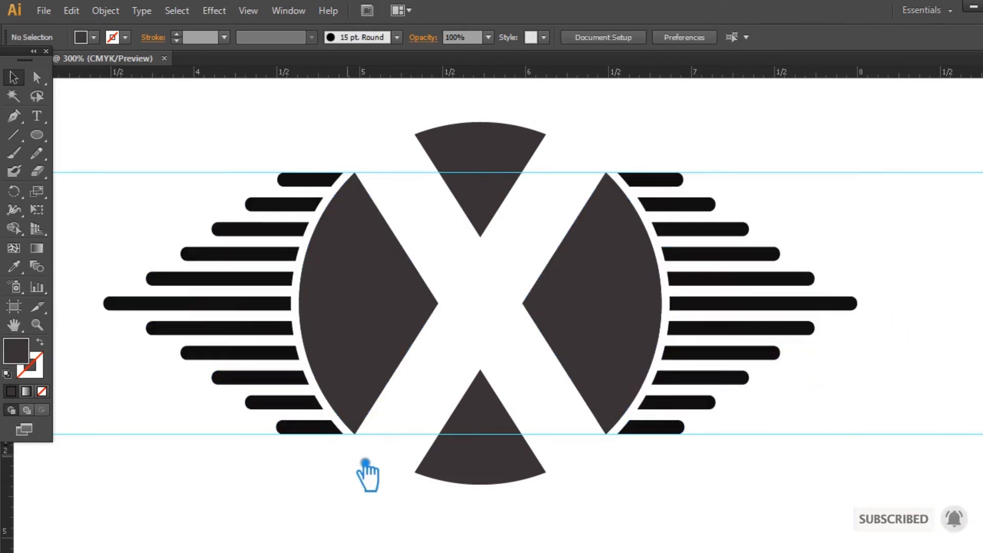
Send the grouped circle segments to the back and delete the black fragments left in their corners
{"action": "left_click", "coordinate": [587, 317]}
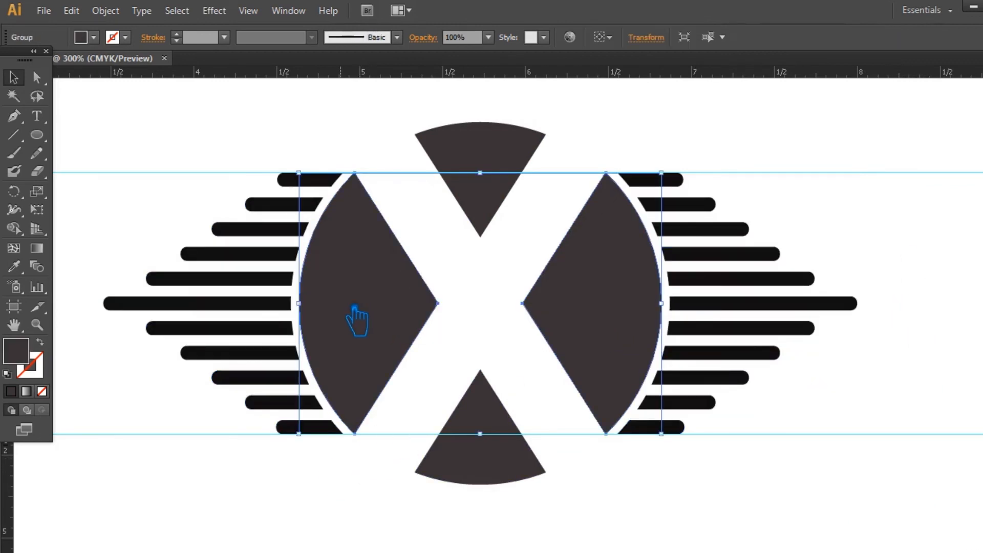
{"action": "key", "text": "ctrl+x"}
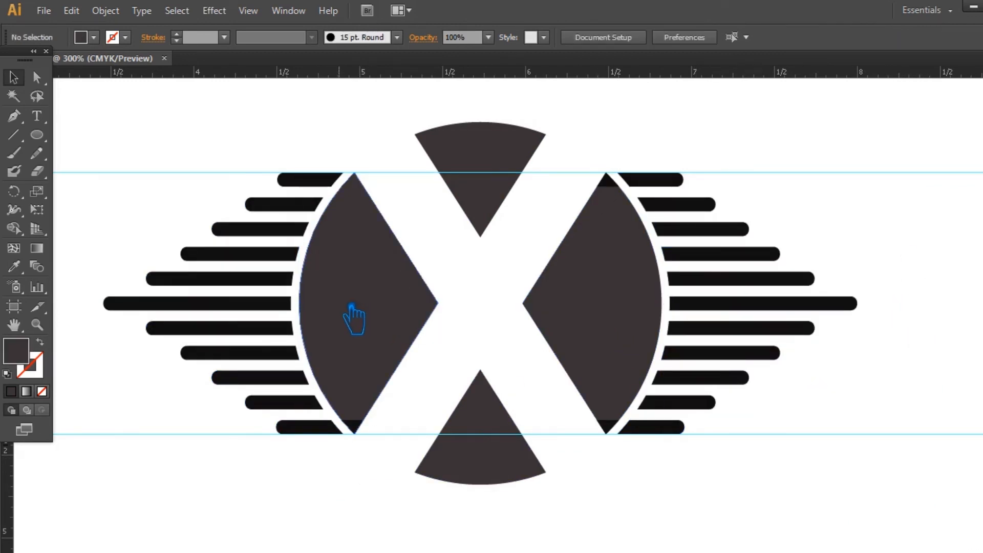
{"action": "left_click", "coordinate": [608, 181]}
{"action": "key", "text": "Delete"}
{"action": "left_click", "coordinate": [619, 440]}
{"action": "key", "text": "Delete"}
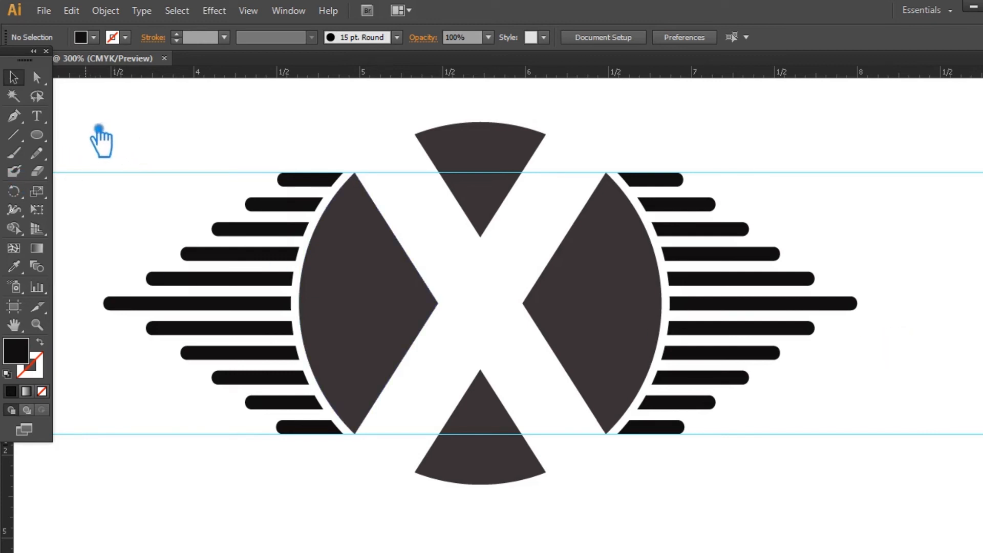
Ungroup the circle's left and right segments so each can be selected on its own
{"action": "left_click_drag", "start_coordinate": [82, 124], "coordinate": [377, 451]}
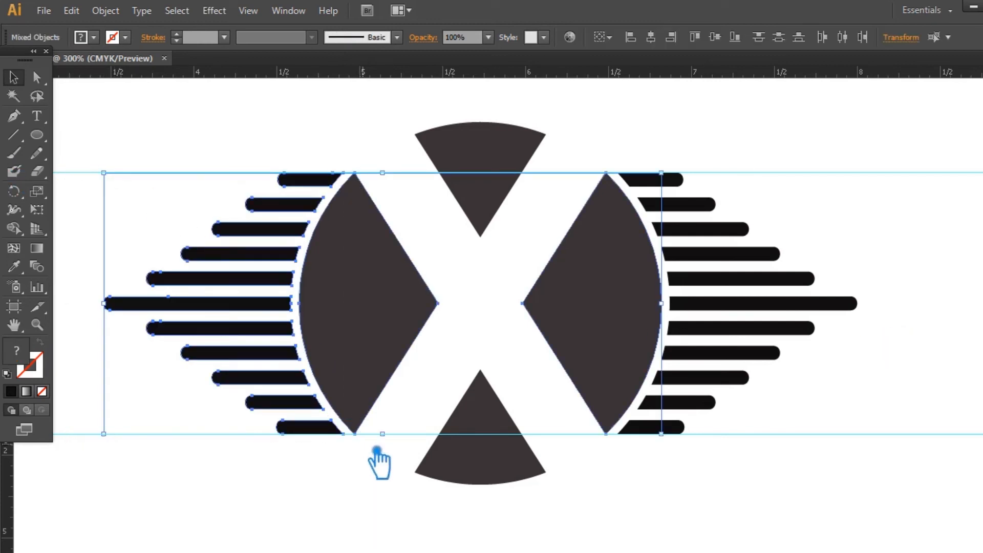
{"action": "left_click", "coordinate": [779, 515]}
{"action": "left_click", "coordinate": [576, 315]}
{"action": "right_click", "coordinate": [577, 315]}
{"action": "left_click", "coordinate": [625, 393]}
{"action": "left_click", "coordinate": [137, 154]}
Group the left lines with the left circle segment, and the right lines with the right segment
{"action": "left_click_drag", "start_coordinate": [106, 134], "coordinate": [400, 437]}
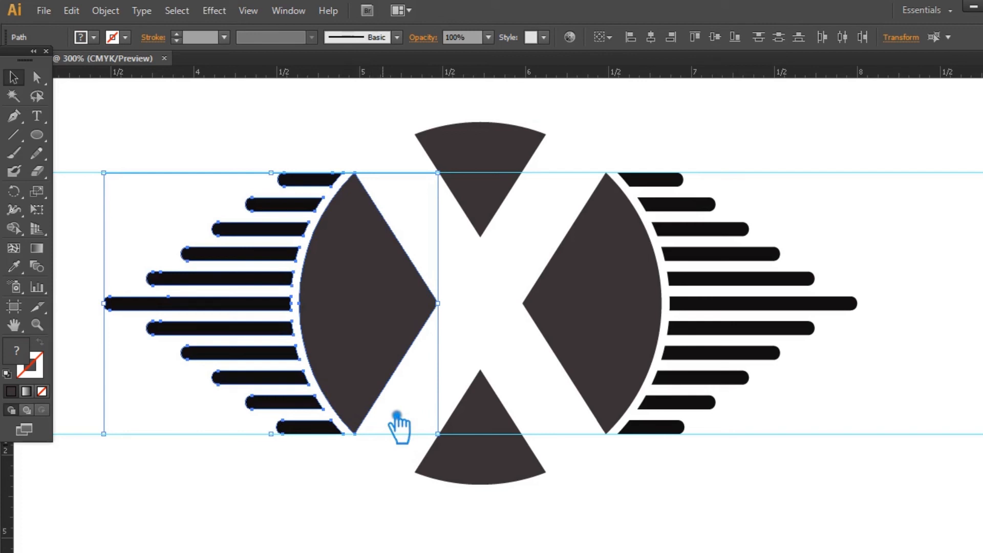
{"action": "key", "text": "ctrl+g"}
{"action": "left_click_drag", "start_coordinate": [863, 488], "coordinate": [623, 172]}
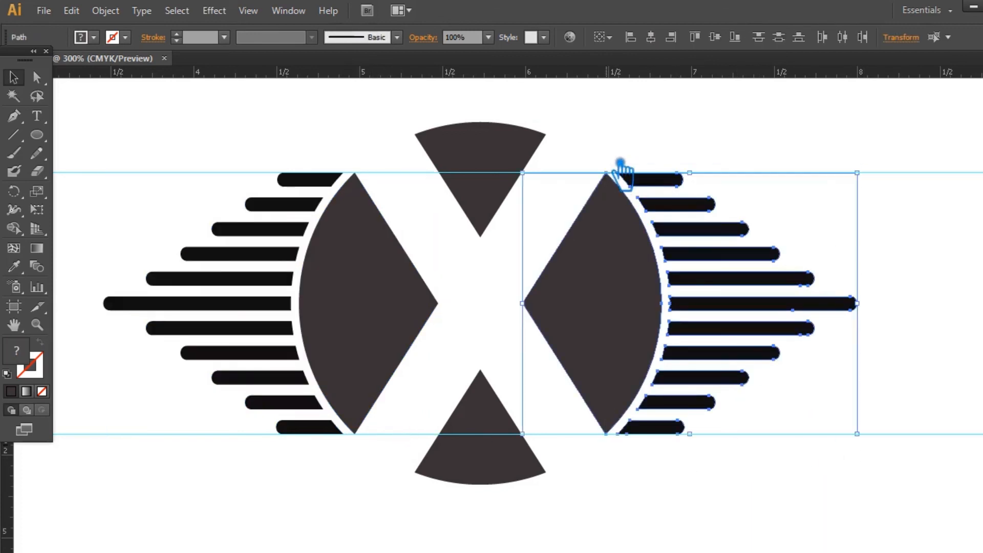
{"action": "key", "text": "ctrl+g"}
{"action": "left_click", "coordinate": [821, 505]}
{"action": "left_click_drag", "start_coordinate": [750, 499], "coordinate": [769, 506]}
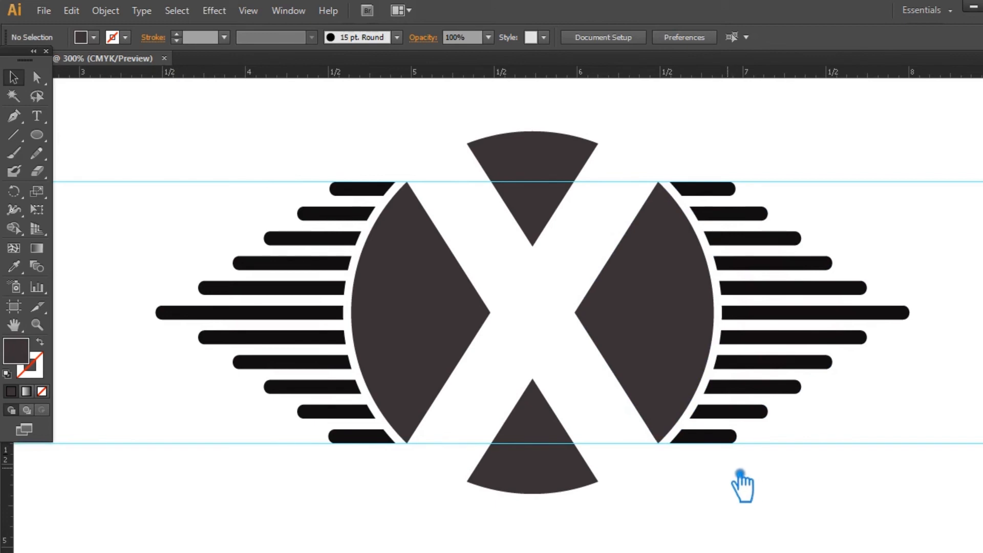
Apply the circle segment's dark fill to the whole left group using the Eyedropper
{"action": "left_click", "coordinate": [422, 305]}
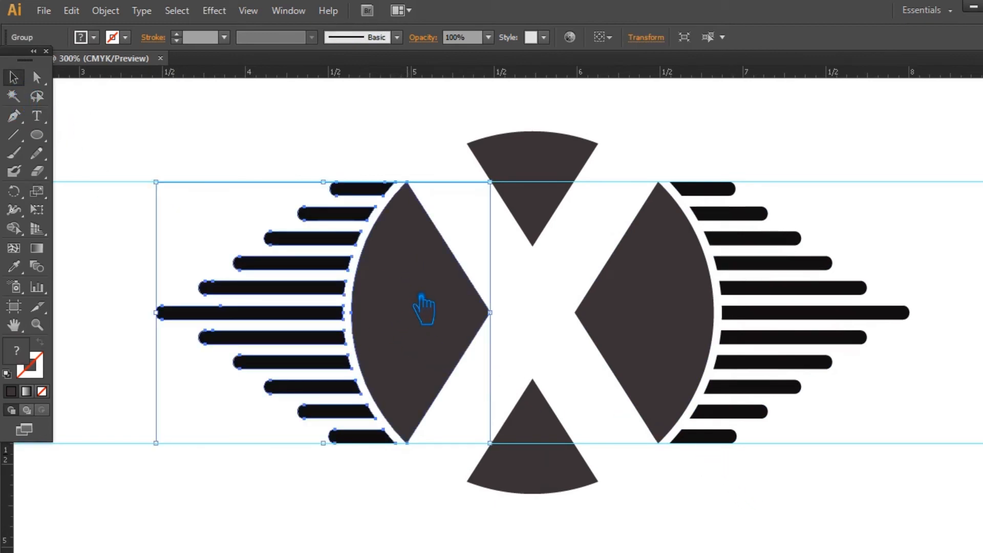
{"action": "right_click", "coordinate": [421, 302]}
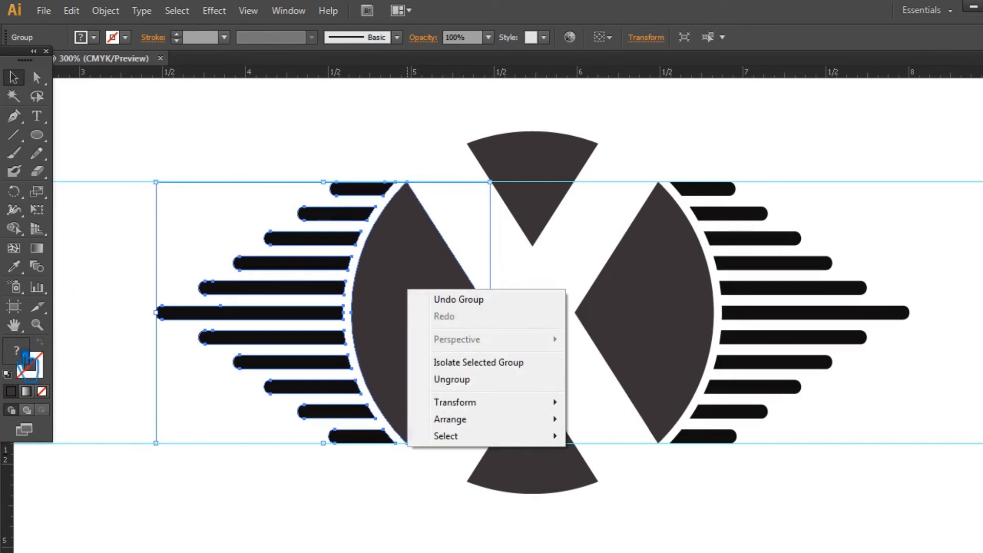
{"action": "left_click", "coordinate": [18, 352]}
{"action": "left_click", "coordinate": [13, 266]}
{"action": "left_click", "coordinate": [421, 325]}
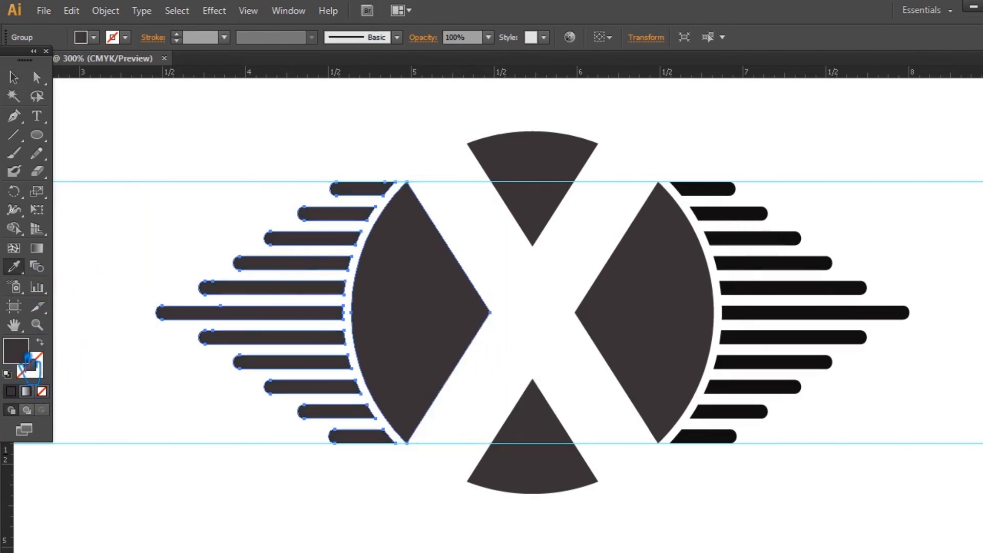
Fill the left group of lines and segment with the brown colour 7C6041
{"action": "double_click", "coordinate": [27, 357]}
{"action": "left_click", "coordinate": [546, 221]}
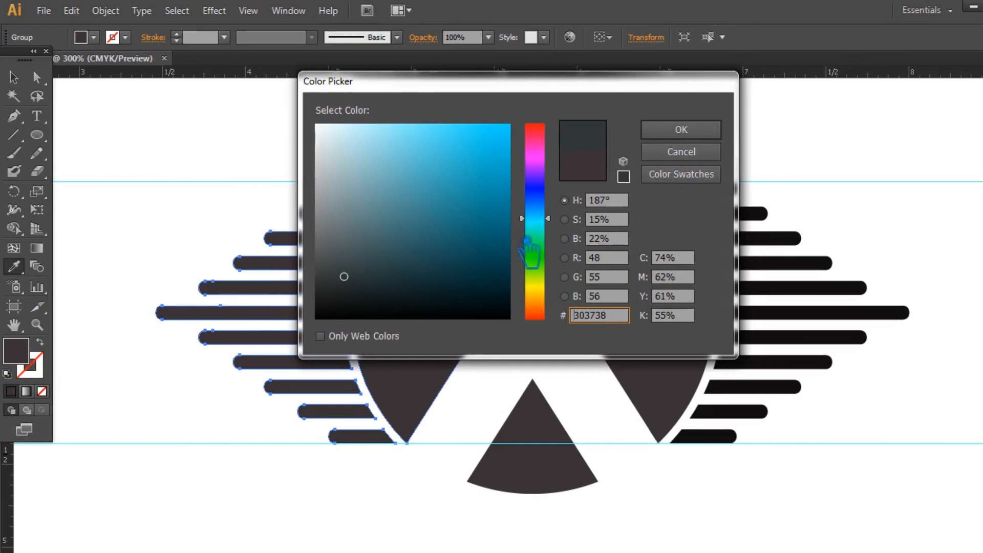
{"action": "mouse_move", "coordinate": [556, 286]}
{"action": "left_mouse_down"}
{"action": "mouse_move", "coordinate": [545, 321]}
{"action": "mouse_move", "coordinate": [551, 303]}
{"action": "left_mouse_up"}
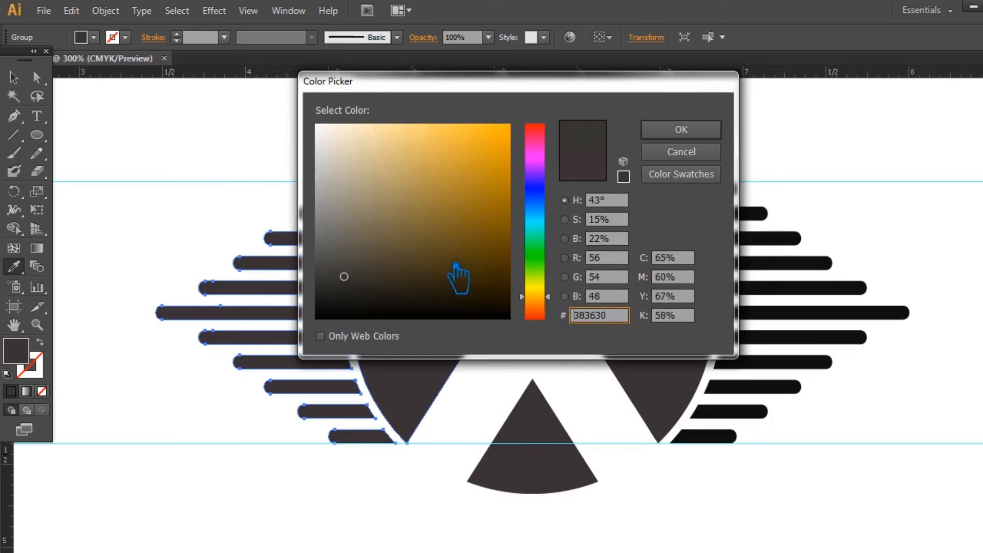
{"action": "left_click", "coordinate": [404, 219]}
{"action": "left_click", "coordinate": [547, 301]}
{"action": "mouse_move", "coordinate": [404, 220]}
{"action": "left_mouse_down"}
{"action": "mouse_move", "coordinate": [434, 225]}
{"action": "mouse_move", "coordinate": [408, 224]}
{"action": "left_mouse_up"}
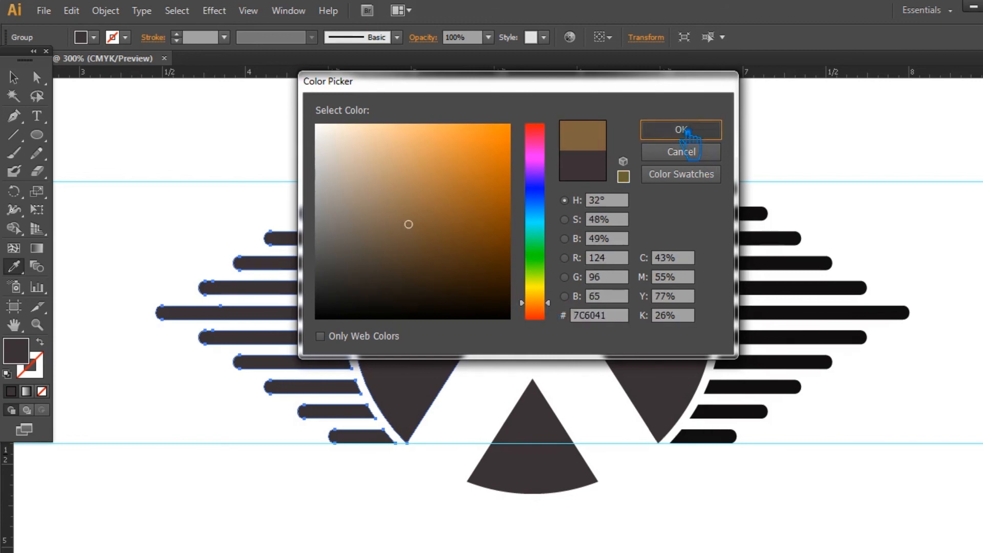
{"action": "left_click", "coordinate": [686, 131]}
{"action": "left_click", "coordinate": [13, 77]}
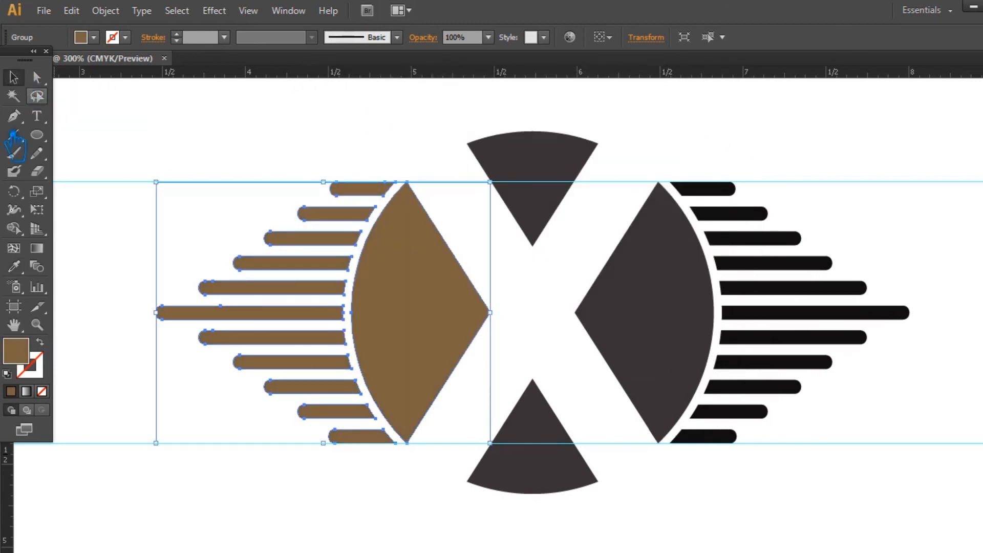
Lighten the left group's brown fill to 967759 and shift its hue slightly towards red
{"action": "double_click", "coordinate": [16, 352]}
{"action": "left_click_drag", "start_coordinate": [406, 224], "coordinate": [394, 204]}
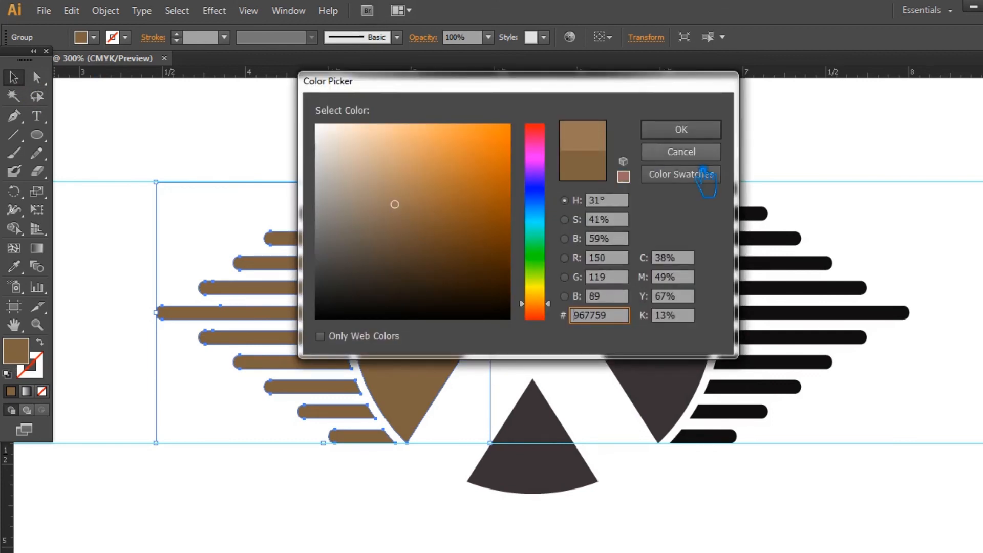
{"action": "left_click", "coordinate": [681, 131]}
{"action": "left_click", "coordinate": [752, 144]}
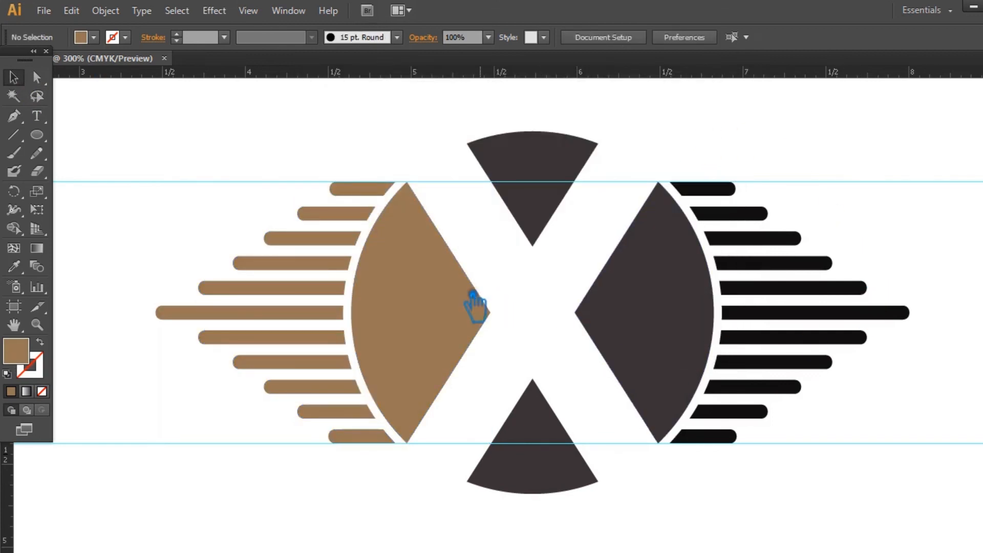
{"action": "left_click", "coordinate": [201, 314]}
{"action": "double_click", "coordinate": [28, 358]}
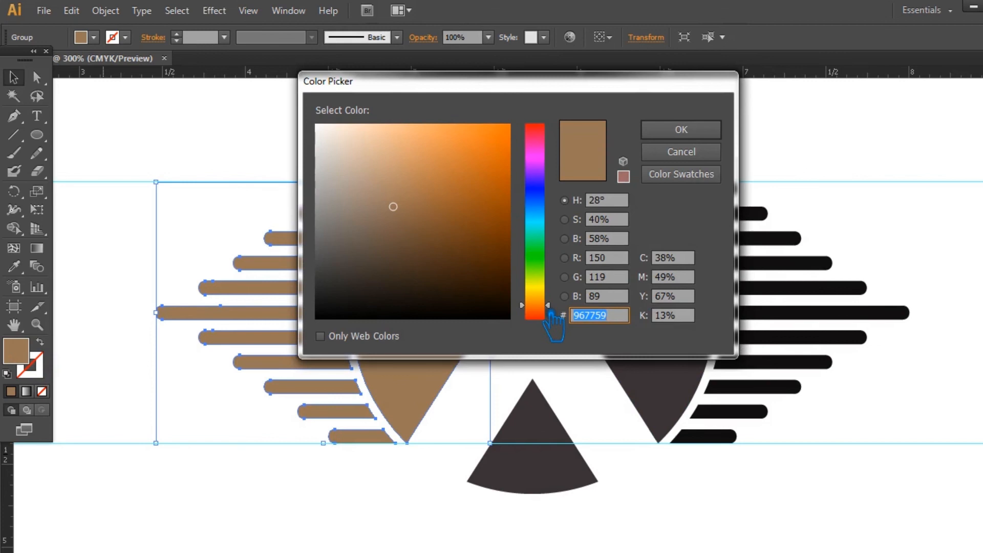
{"action": "left_click", "coordinate": [681, 151]}
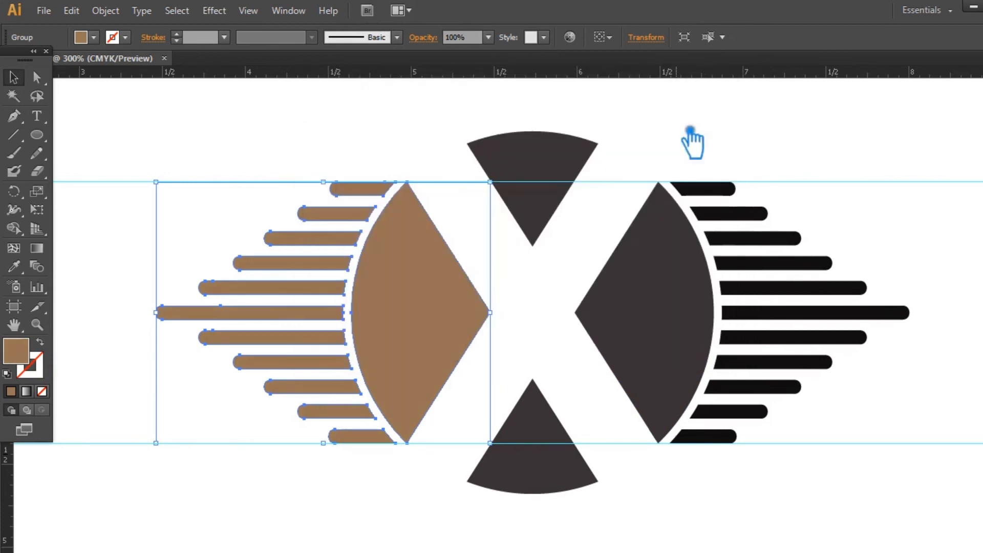
Apply the left group's light brown fill to the right group of lines and segment using the Eyedropper
{"action": "left_click", "coordinate": [700, 358]}
{"action": "left_click", "coordinate": [14, 266]}
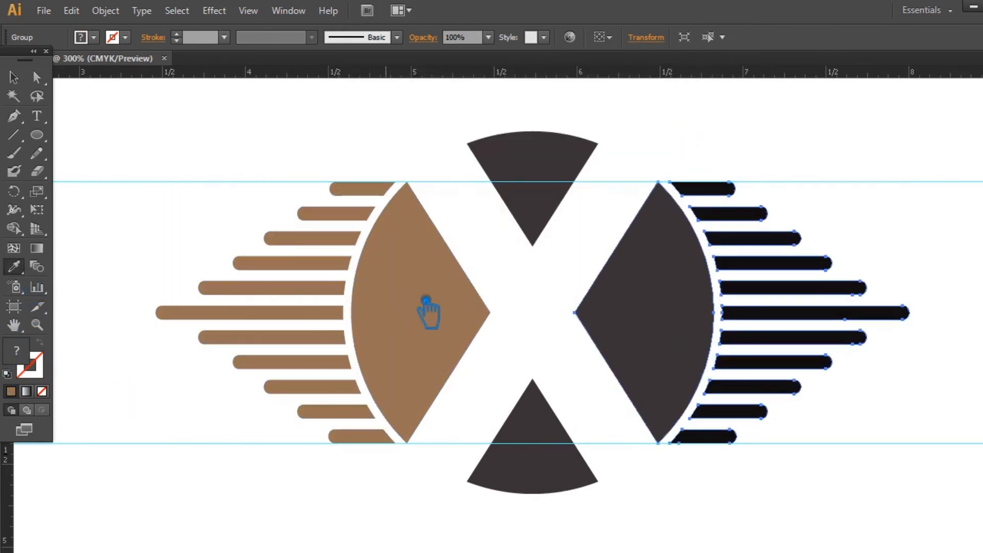
{"action": "left_click", "coordinate": [417, 256]}
{"action": "left_click", "coordinate": [198, 147]}
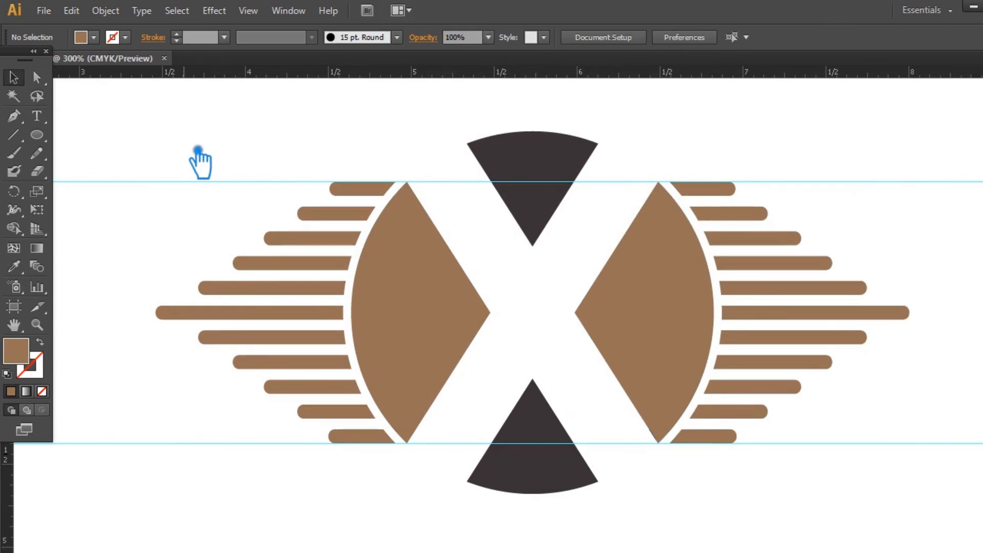
Group the top and bottom circle segments together, and group the left and right line-and-segment halves together
{"action": "left_click", "coordinate": [551, 178]}
{"action": "left_click", "coordinate": [558, 445], "text": "shift"}
{"action": "key", "text": "ctrl+g"}
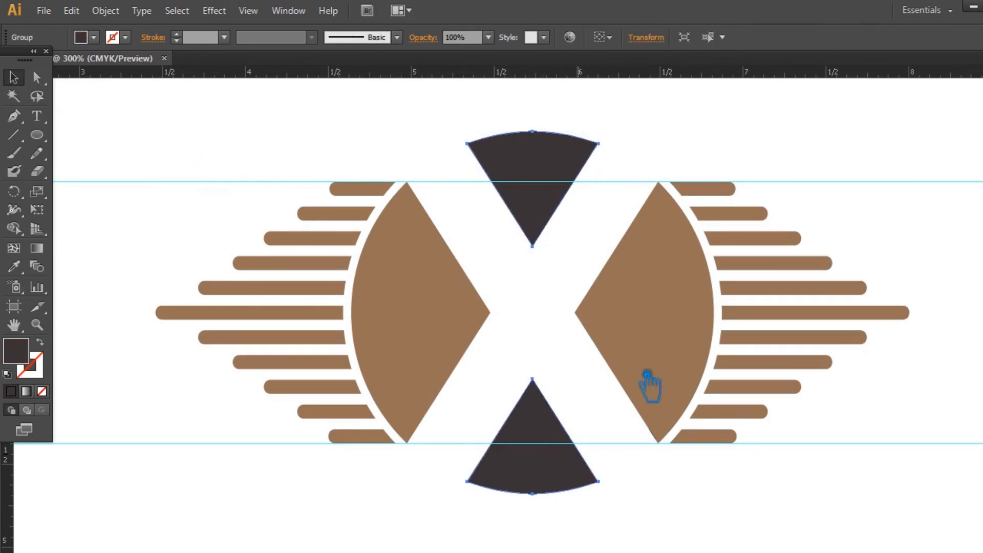
{"action": "left_click", "coordinate": [669, 318]}
{"action": "left_click", "coordinate": [430, 341], "text": "shift"}
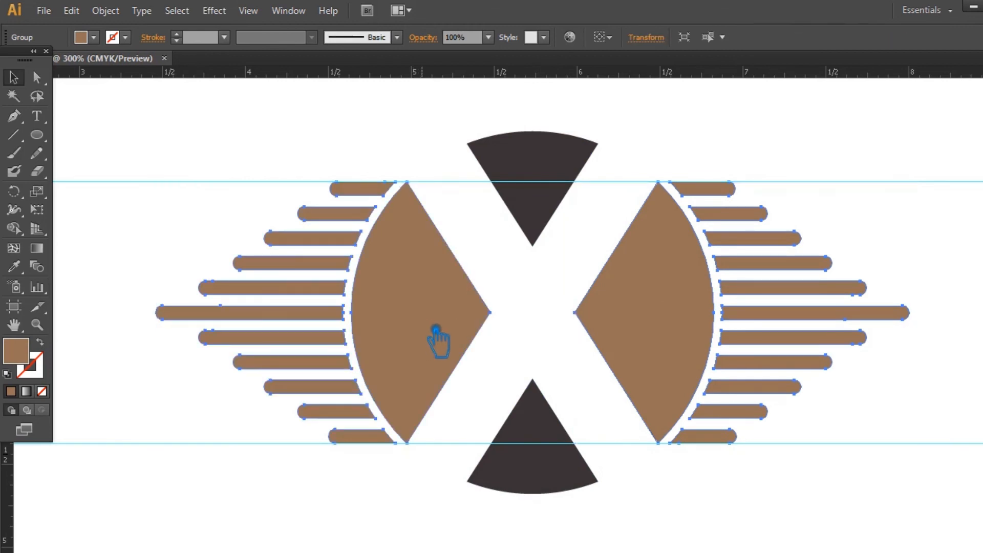
Sample the light brown onto the top and bottom segments with the Eyedropper and darken their fill to 7A5943
{"action": "left_click", "coordinate": [538, 495]}
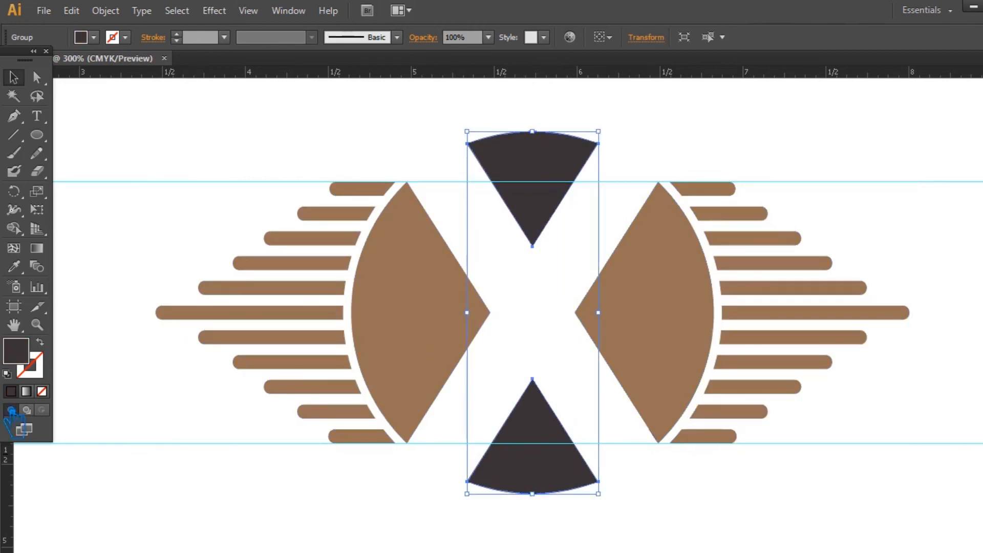
{"action": "left_click", "coordinate": [14, 267]}
{"action": "left_click", "coordinate": [432, 340]}
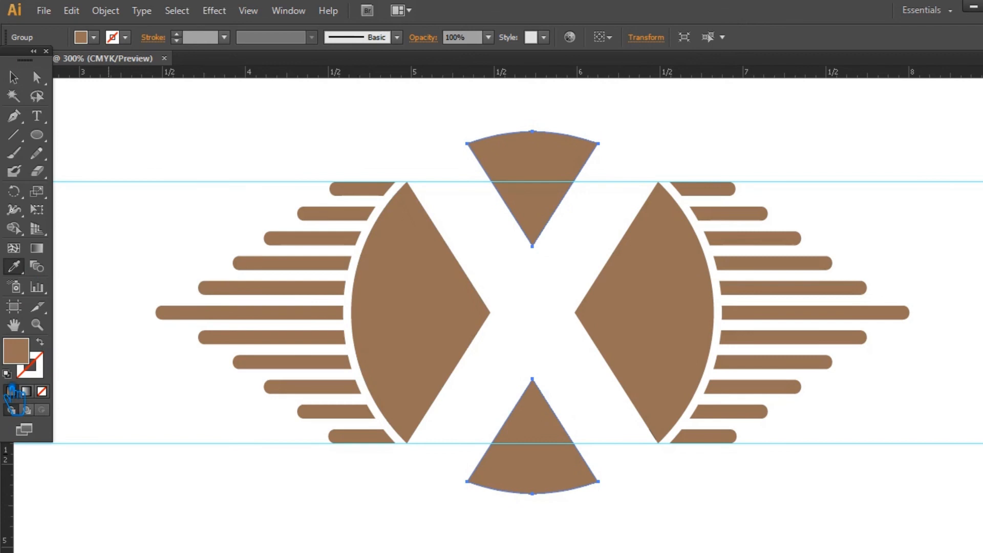
{"action": "double_click", "coordinate": [29, 357]}
{"action": "left_click", "coordinate": [403, 223]}
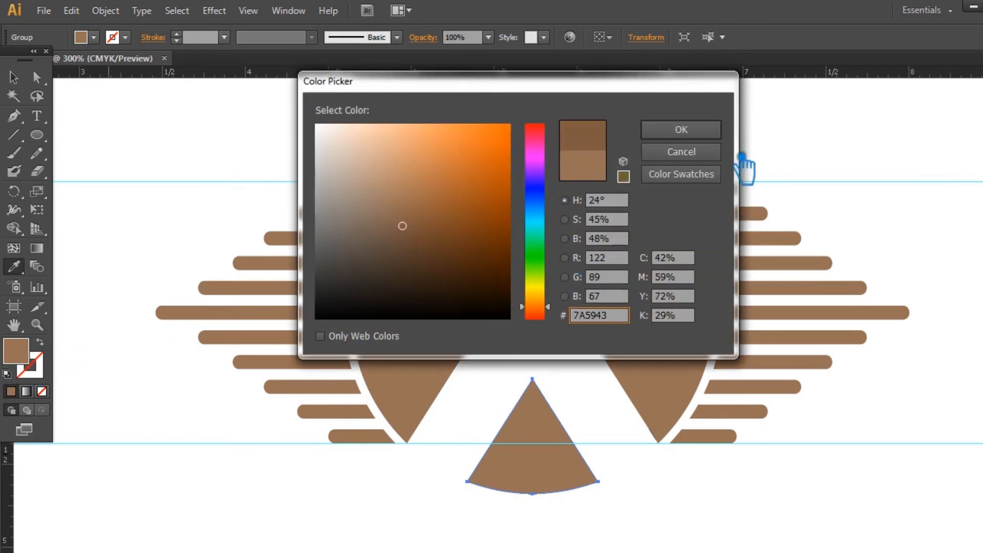
{"action": "left_click", "coordinate": [708, 132]}
{"action": "left_click", "coordinate": [110, 130]}
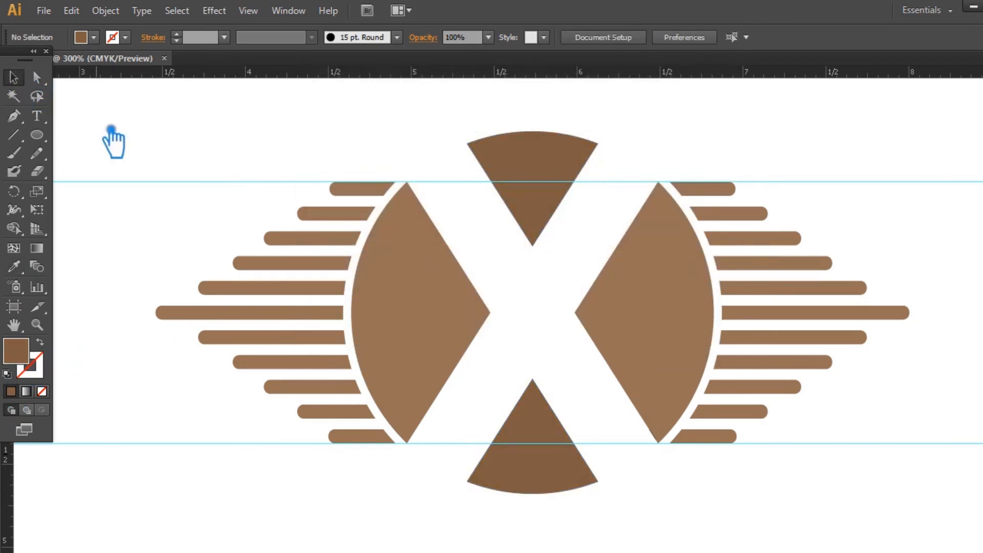
Darken the fill of the top and bottom segments further to a deeper brown
{"action": "left_click", "coordinate": [571, 458]}
{"action": "left_click", "coordinate": [410, 237]}
{"action": "left_click", "coordinate": [707, 130]}
{"action": "left_click", "coordinate": [713, 507]}
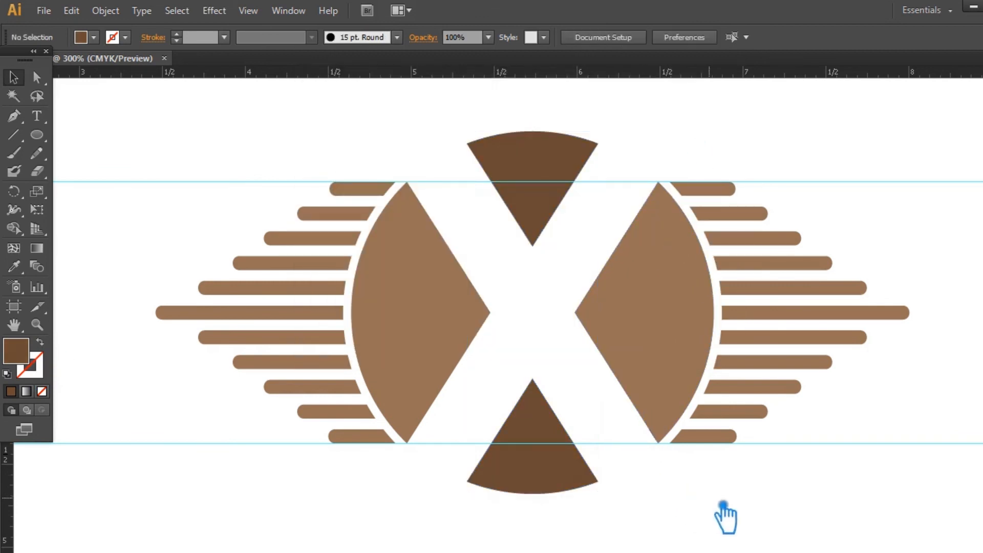
Hide the guides and group all parts of the logo into one object
{"action": "key", "text": "ctrl+minus"}
{"action": "key", "text": "ctrl+semicolon"}
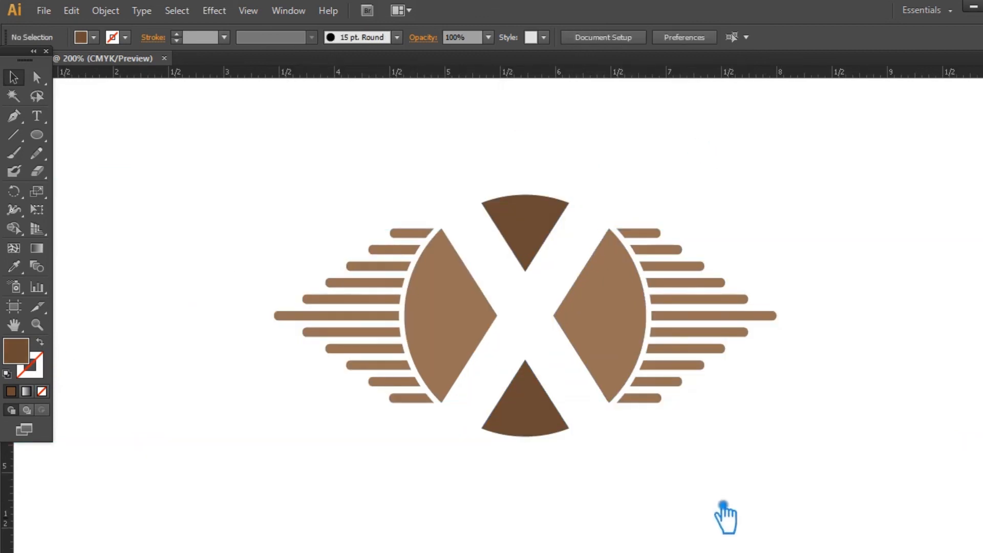
{"action": "left_click_drag", "start_coordinate": [783, 495], "coordinate": [237, 209]}
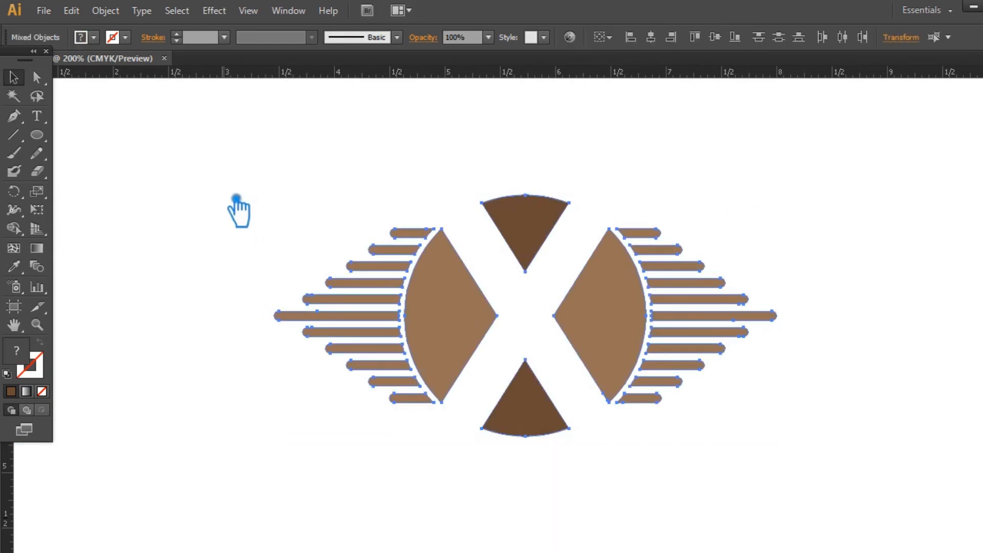
{"action": "key", "text": "ctrl+g"}
{"action": "left_click", "coordinate": [870, 225]}
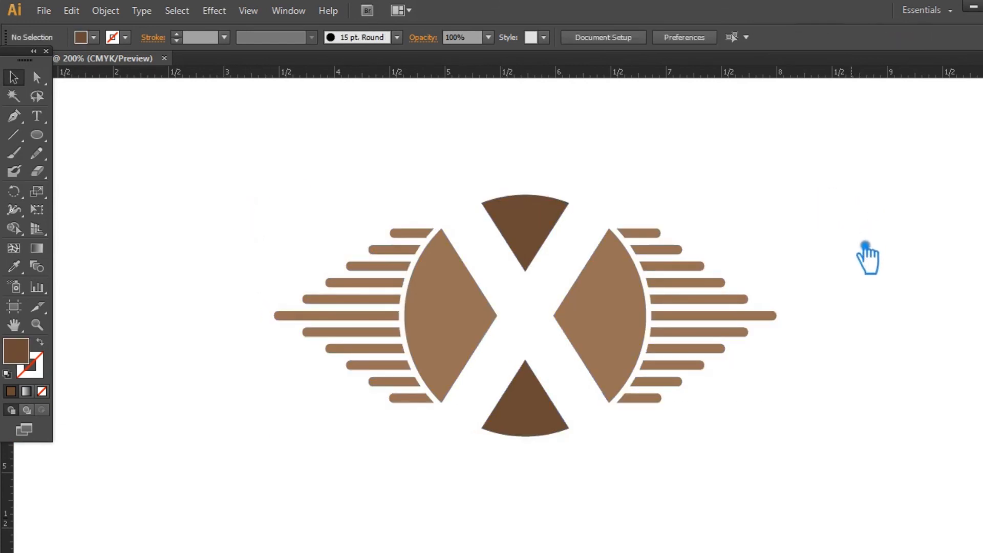
{"action": "key", "text": "ctrl+plus"}
{"action": "left_click_drag", "start_coordinate": [940, 212], "coordinate": [917, 235]}
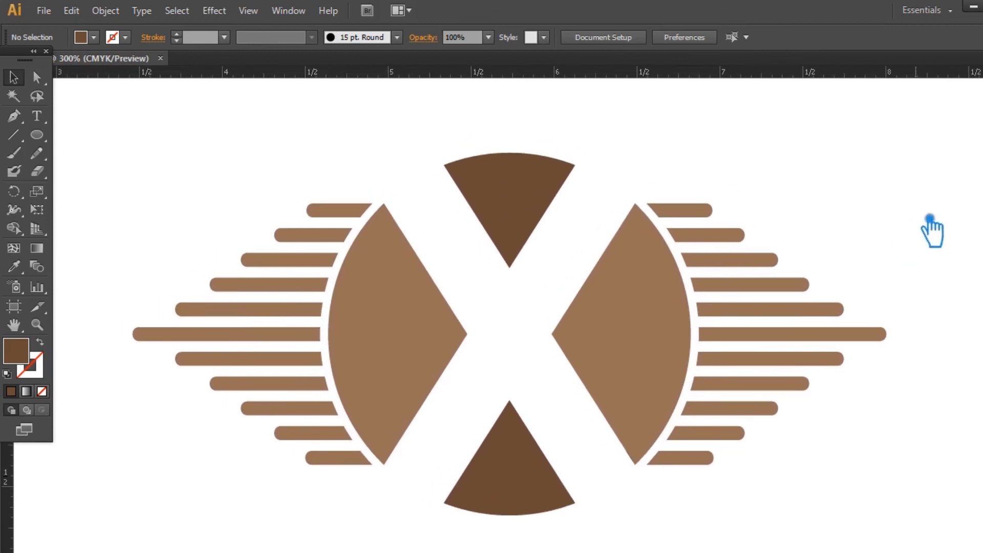